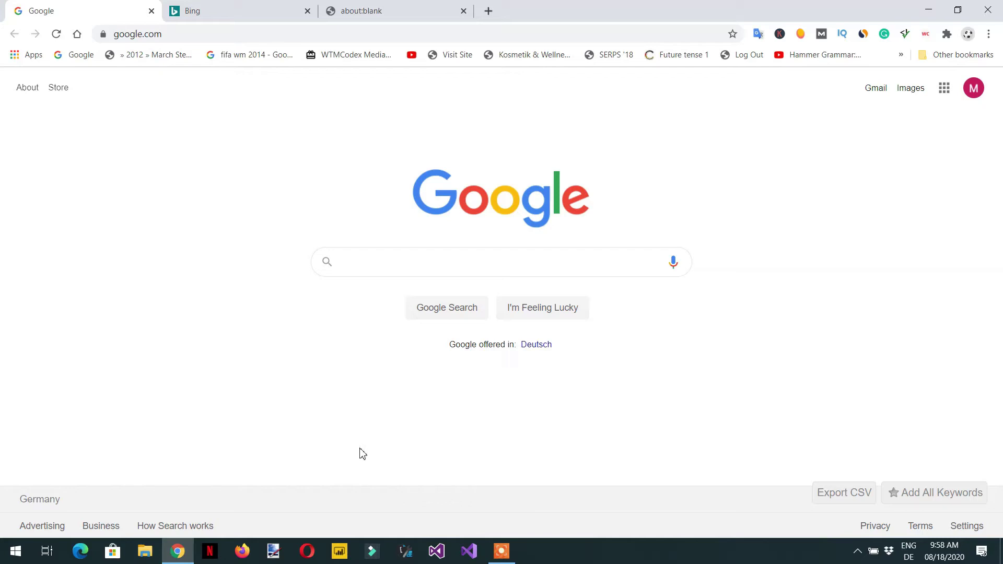
Search Google for 'install ssrs' and download the 105 MB SQL Server 2019 Reporting Services installer via Microsoft Docs.
text(install ssrs)
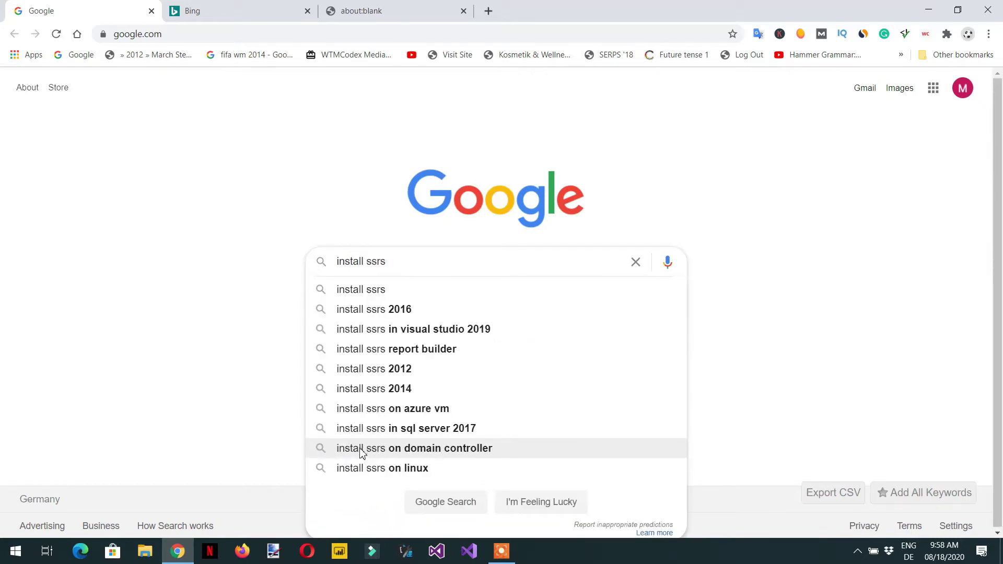
key(Return)
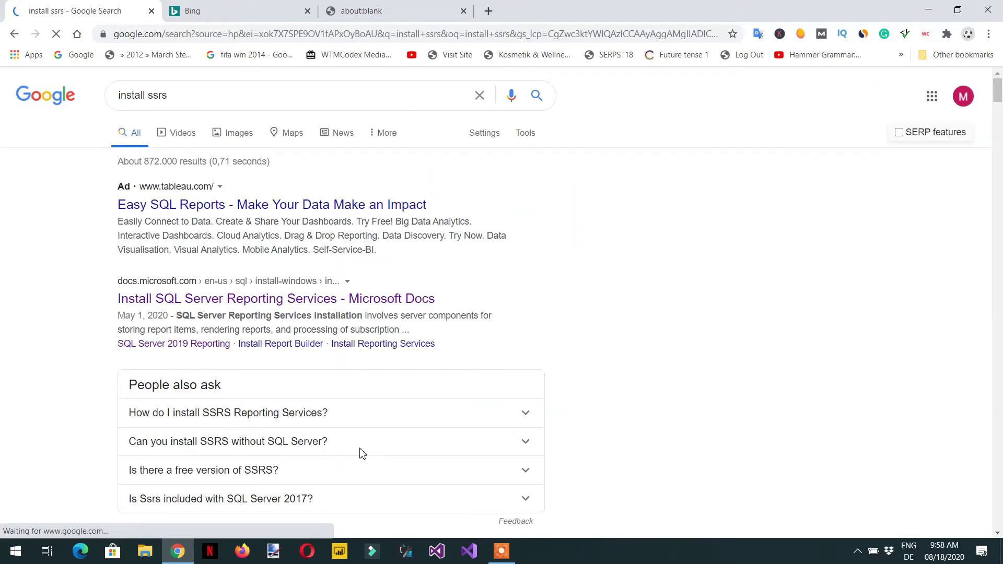
click(294, 302)
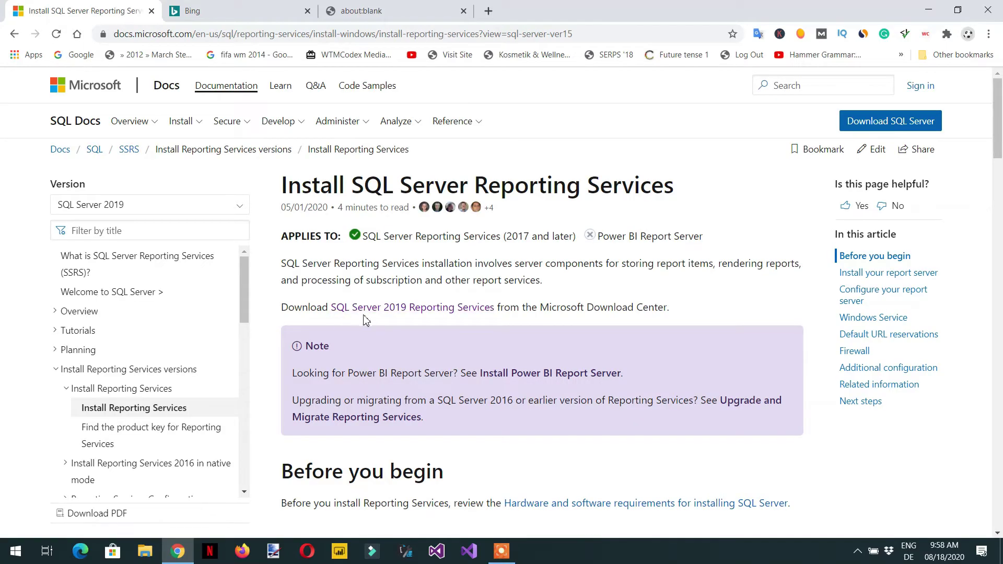
click(427, 314)
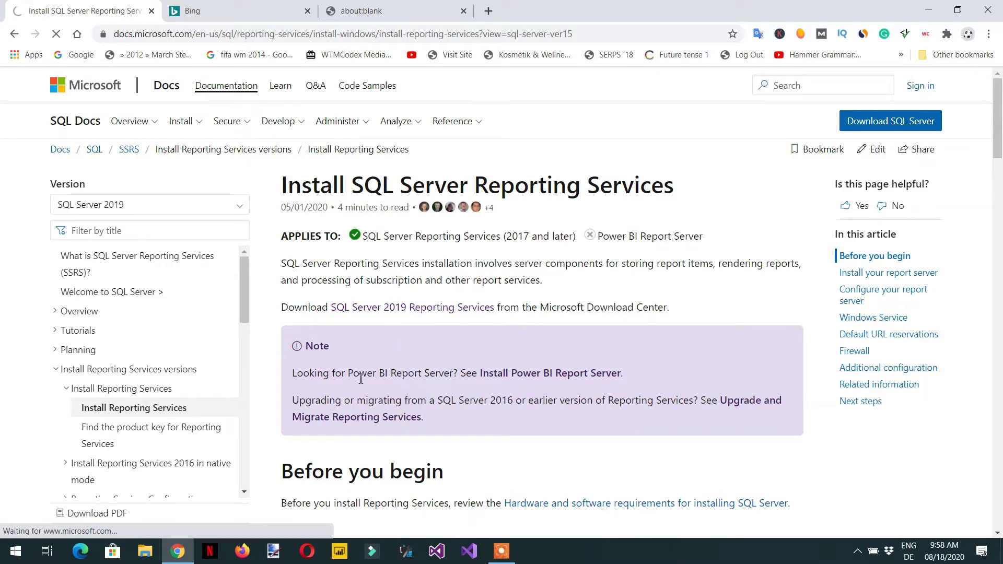
scroll(359, 392, down, 3)
click(528, 350)
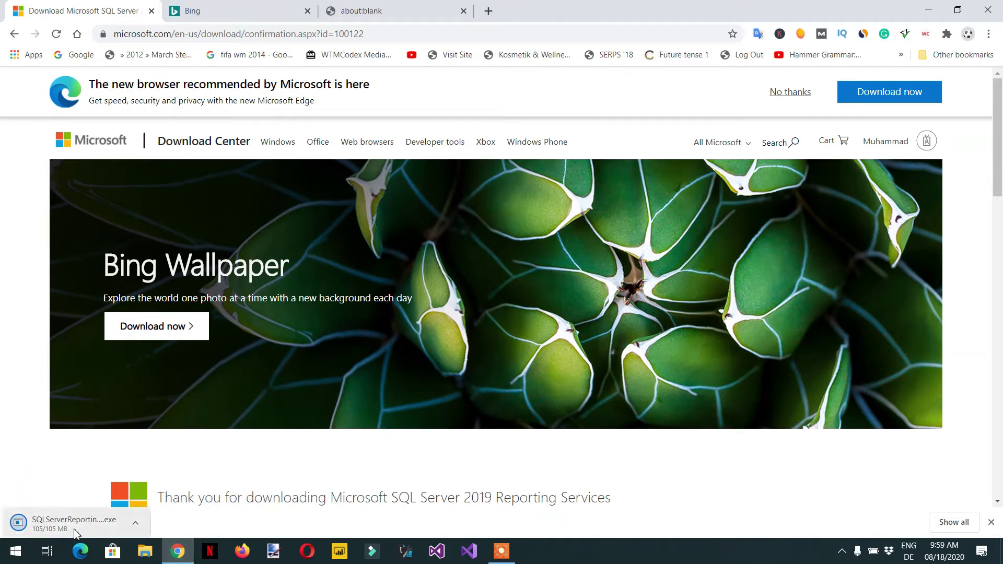
Run the installer, pick the free Evaluation edition, and accept the licence terms.
click(80, 531)
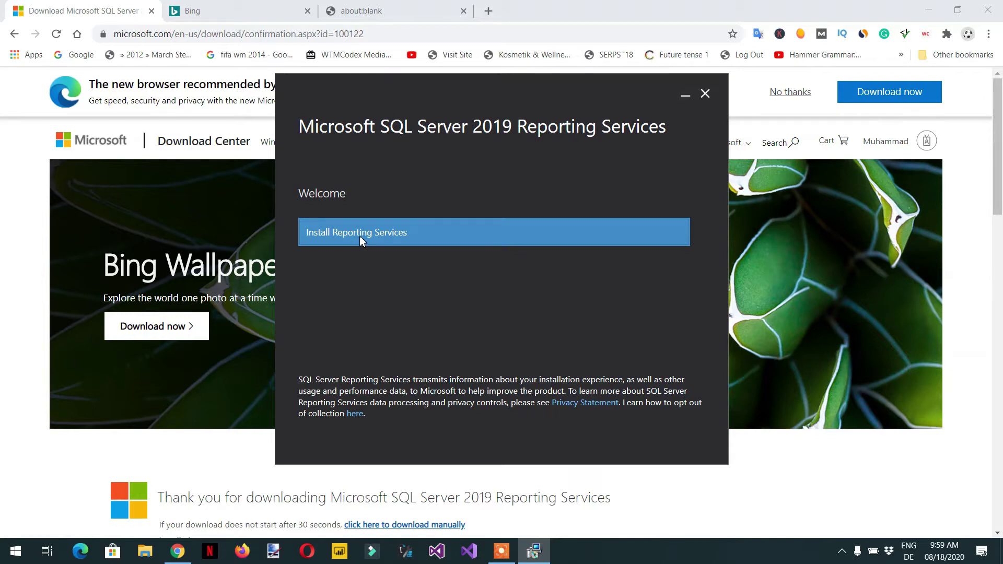
click(360, 240)
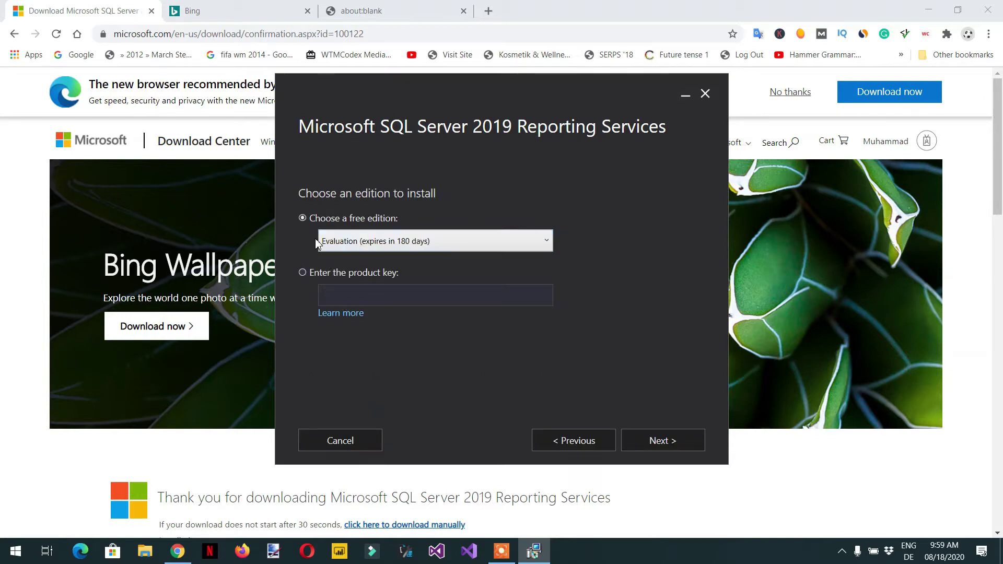
click(325, 222)
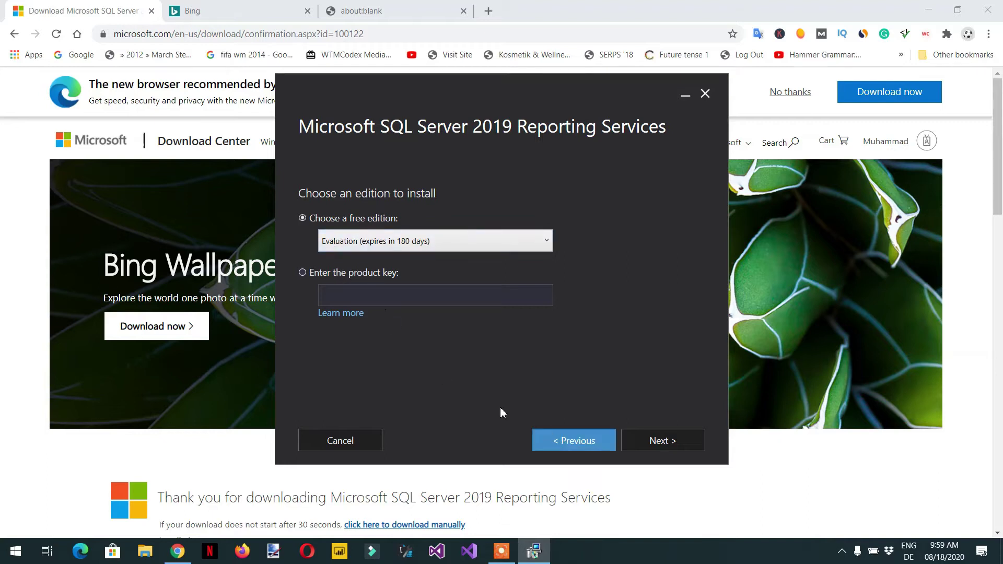
click(667, 441)
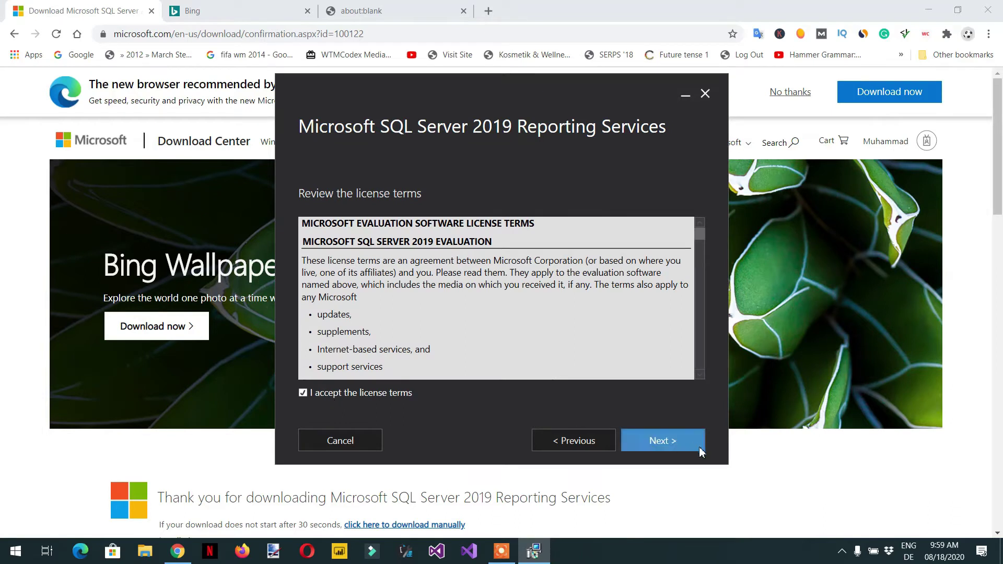
click(664, 444)
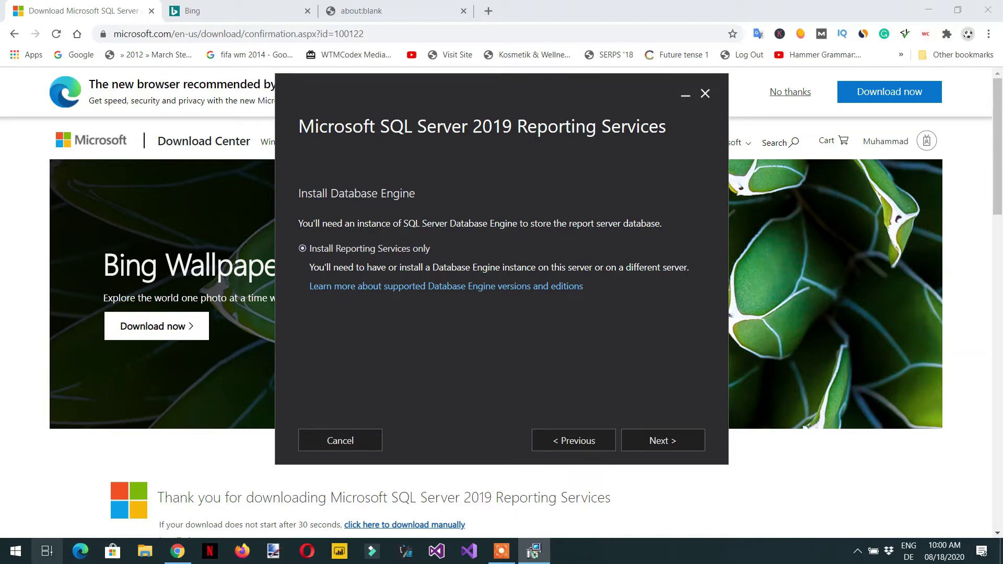
Start SQL Server Management Studio 18 from a Start-menu search for 'ss' and connect to the local Database Engine.
click(24, 560)
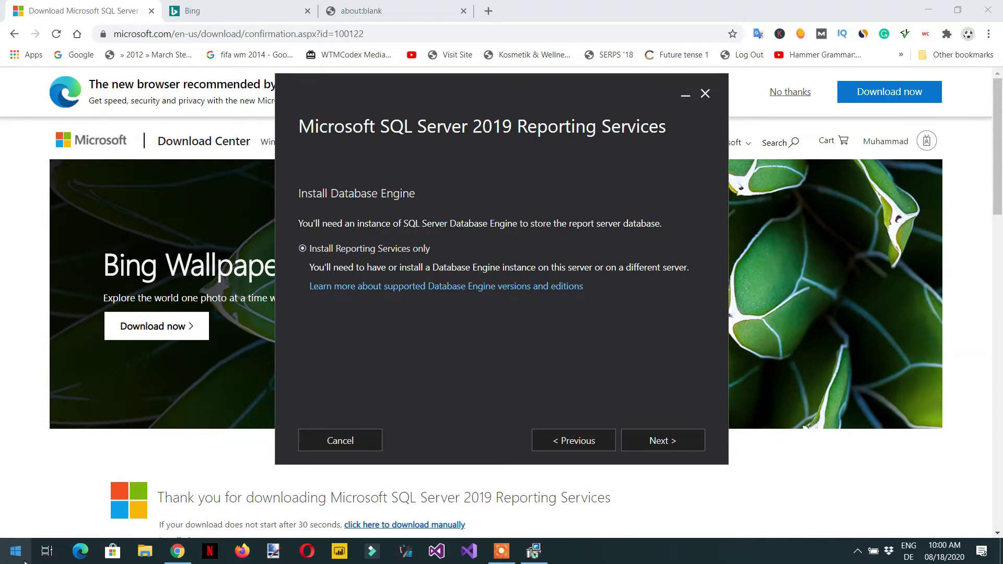
text(ss)
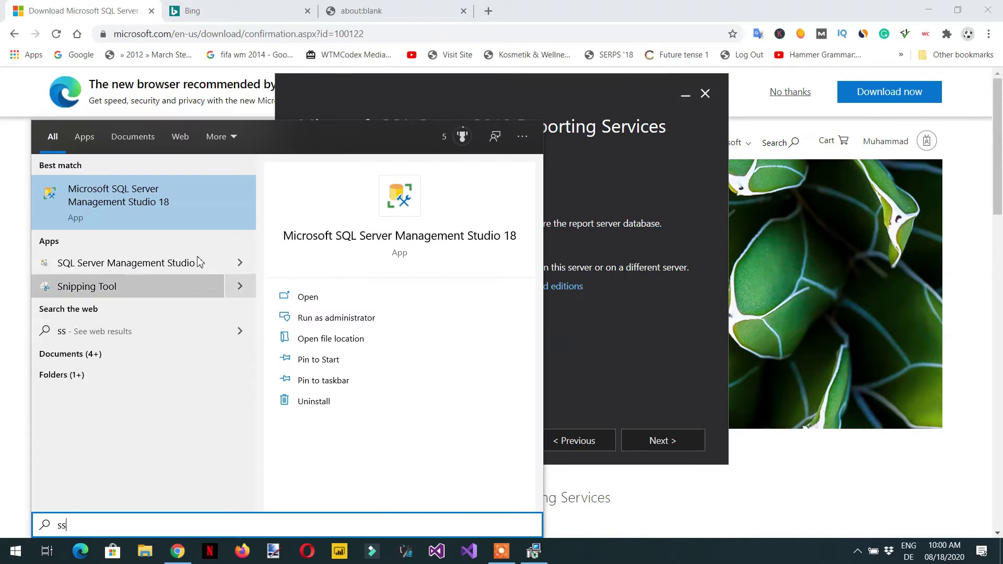
click(143, 200)
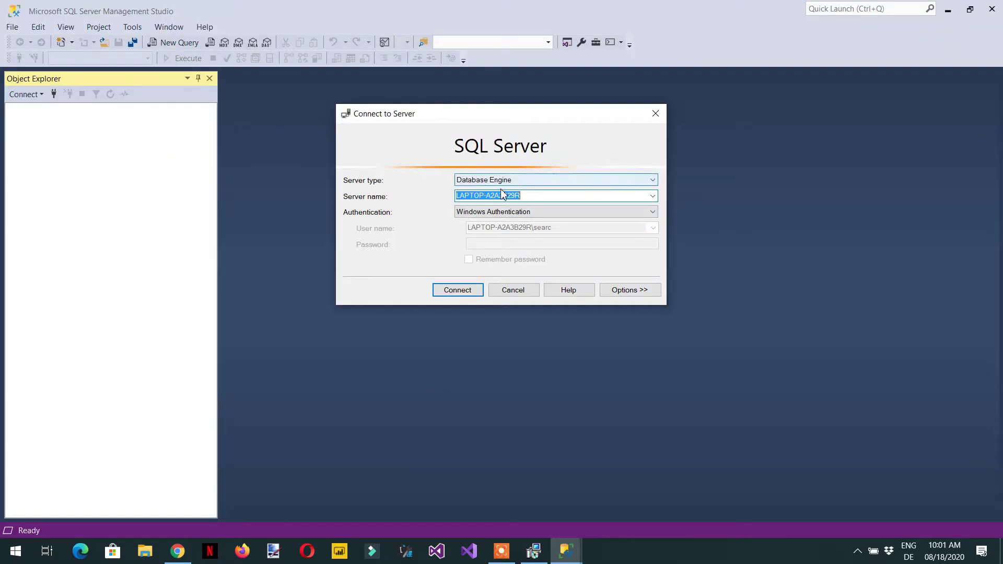
click(482, 292)
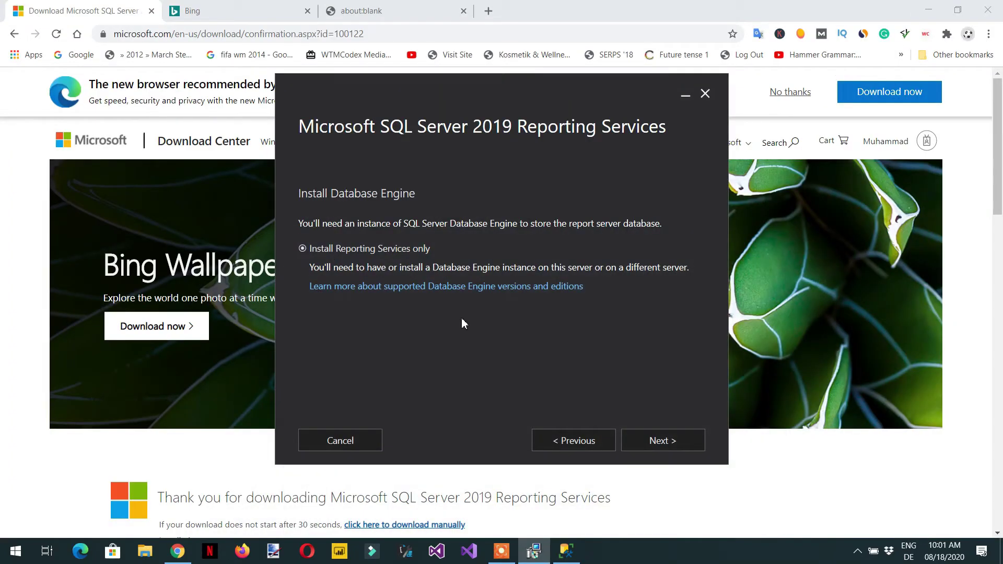
Install Reporting Services only, into the default Program Files location, then choose Configure report server.
click(659, 442)
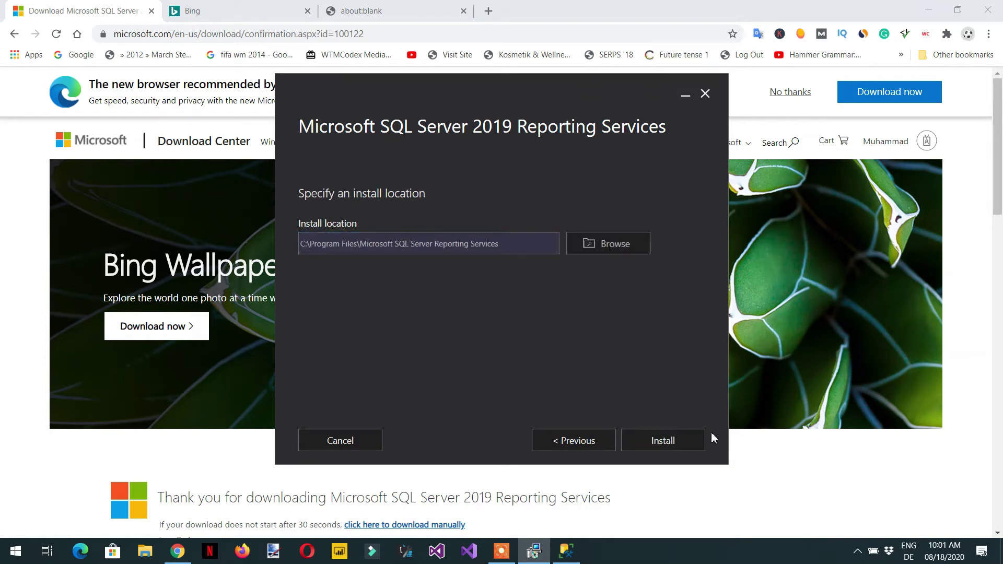
click(674, 447)
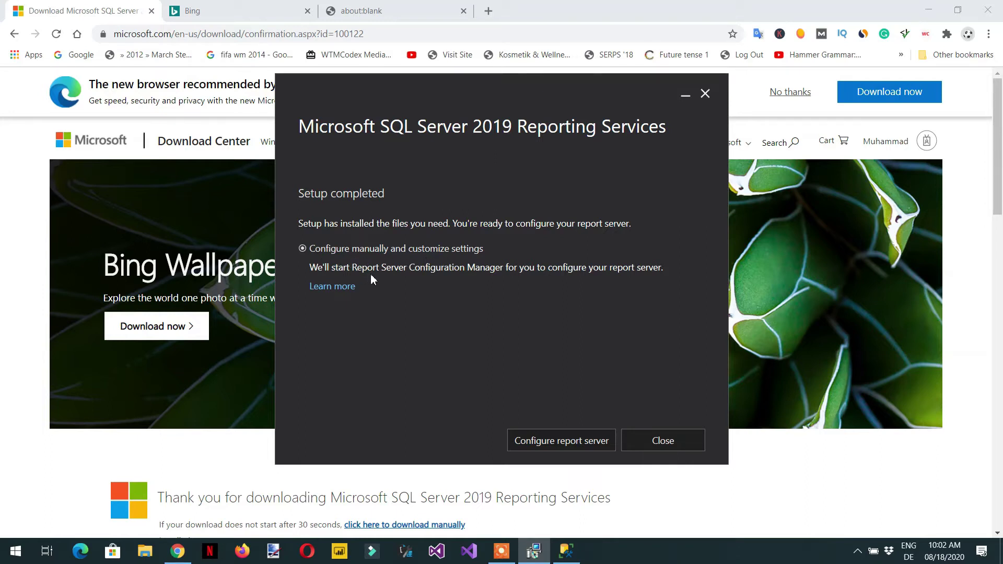
click(564, 447)
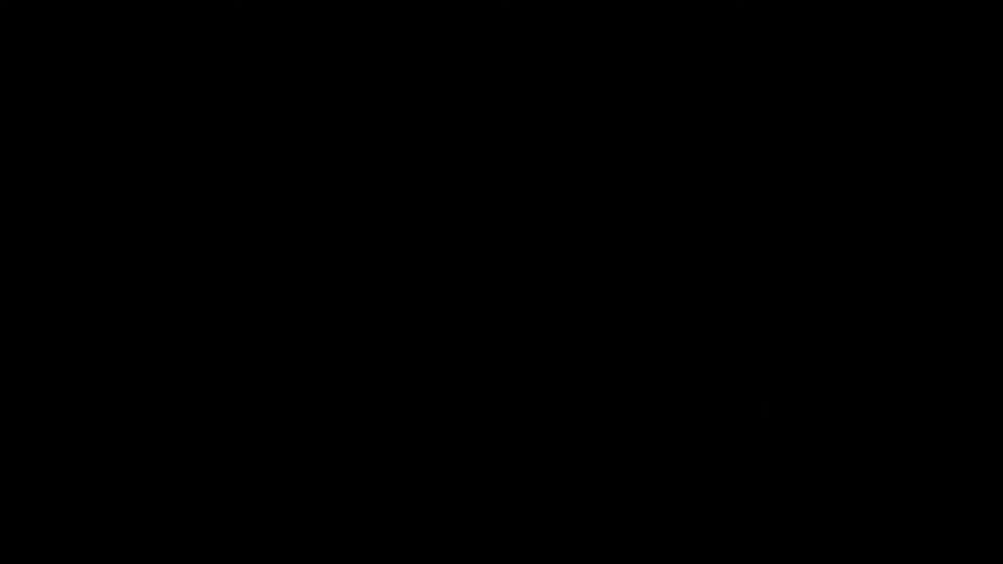
Approve the UAC prompt, connect to instance SSRS, and stop then restart the report service.
click(466, 368)
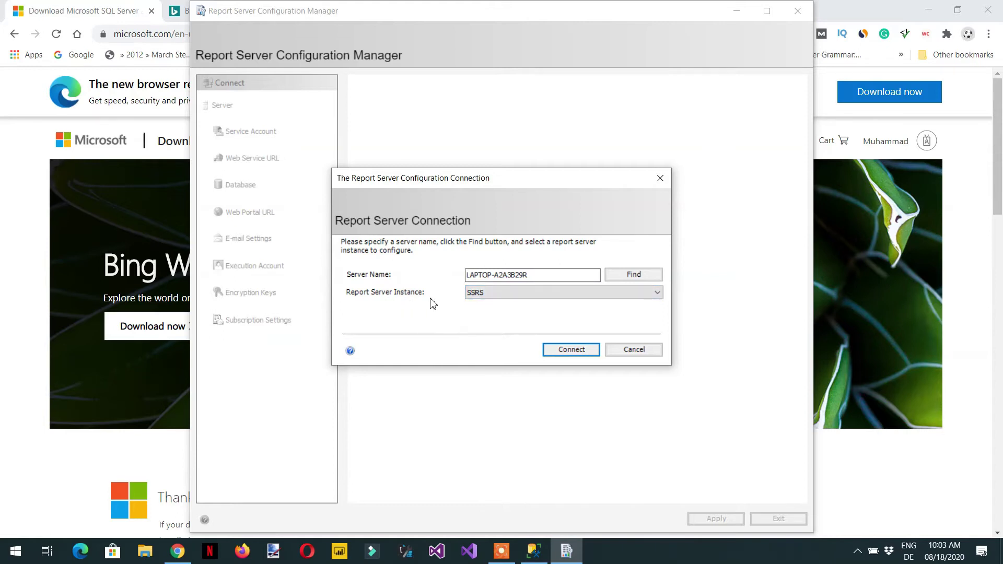
click(570, 351)
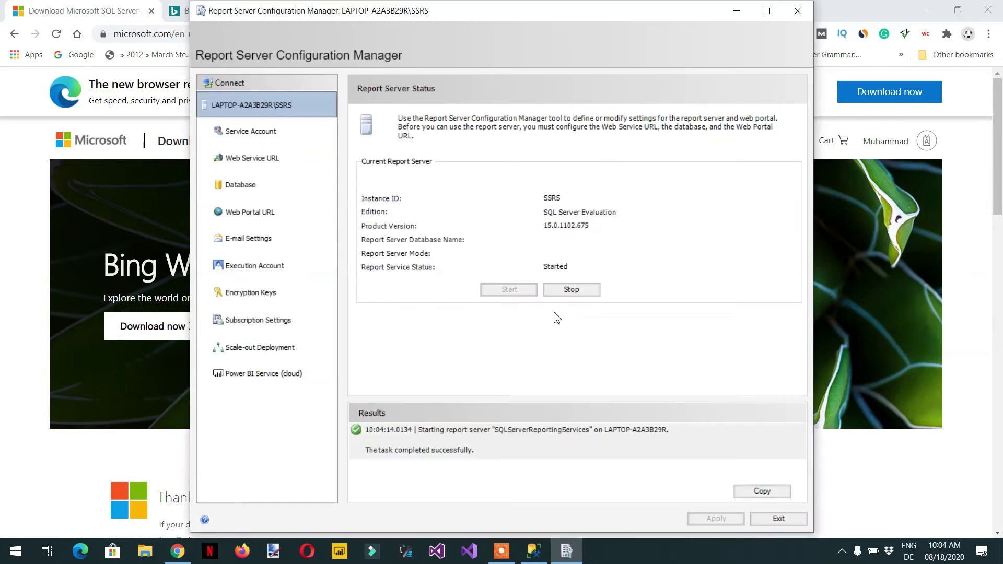
click(571, 290)
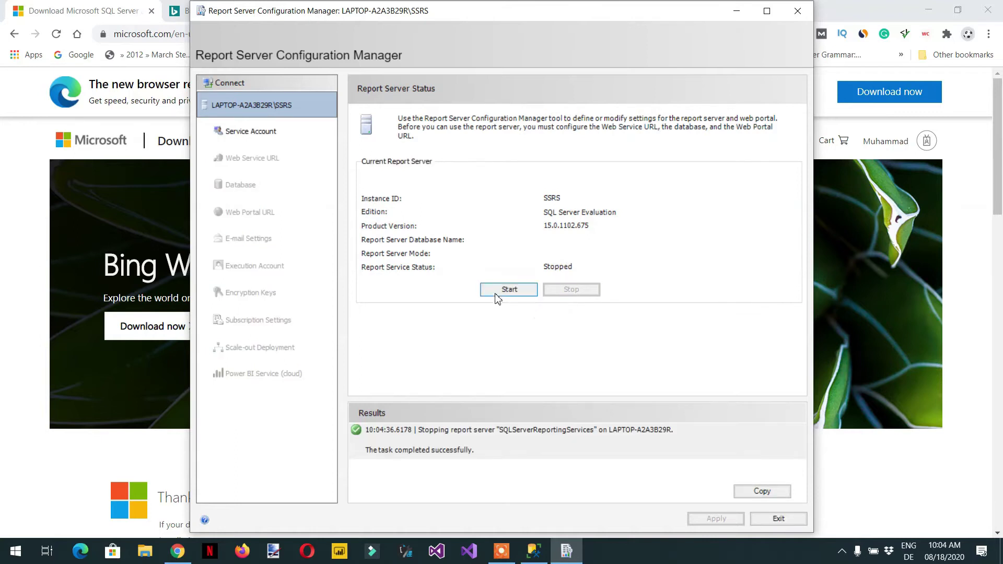
click(503, 290)
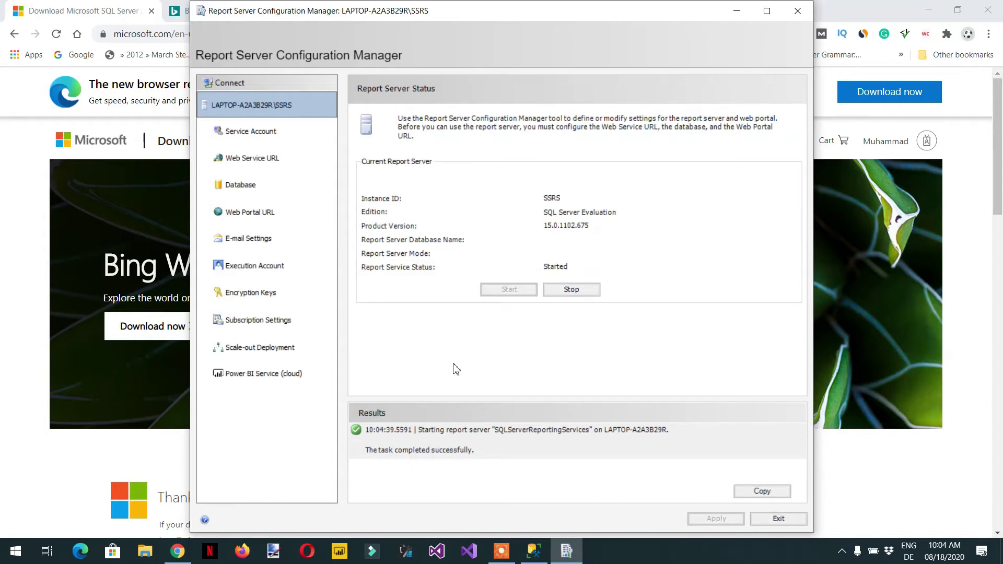
click(261, 132)
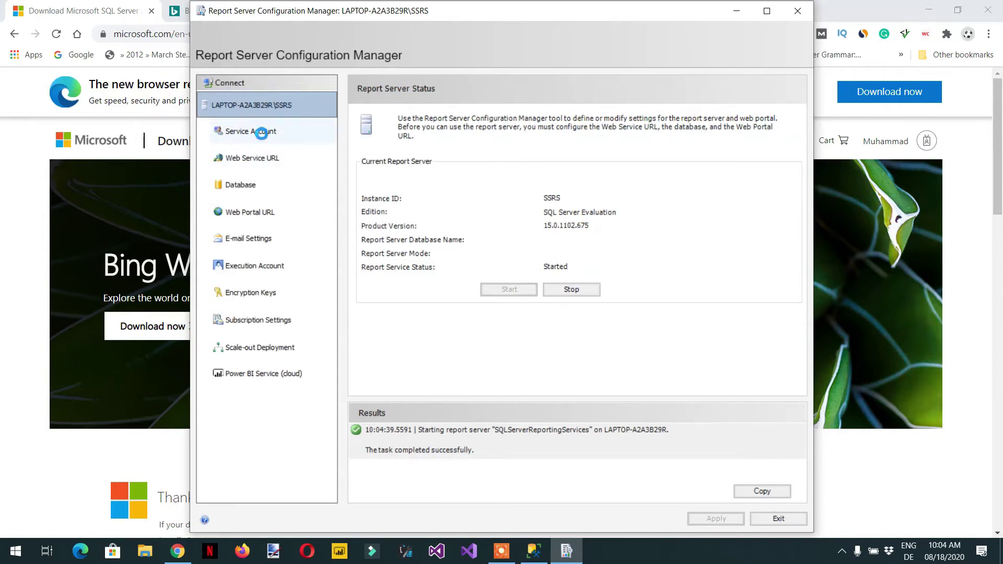
Select the built-in Network Service account for the report server and apply it.
click(590, 184)
click(545, 199)
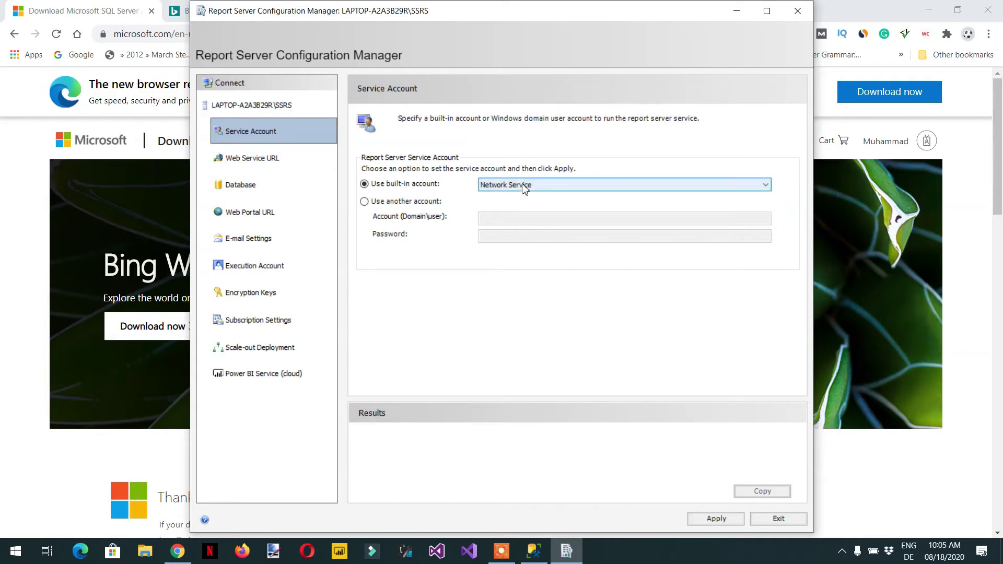
click(524, 188)
click(515, 198)
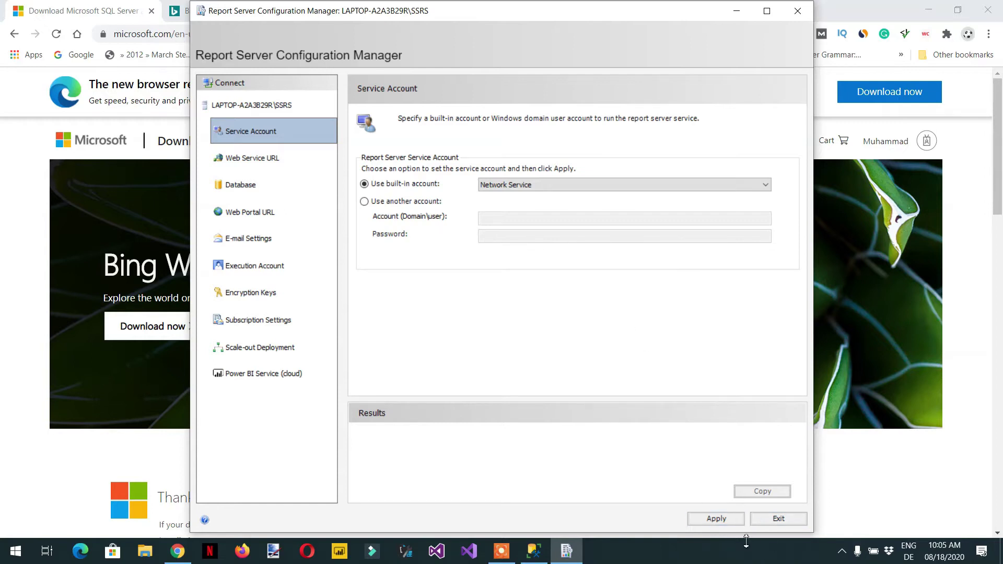
click(718, 524)
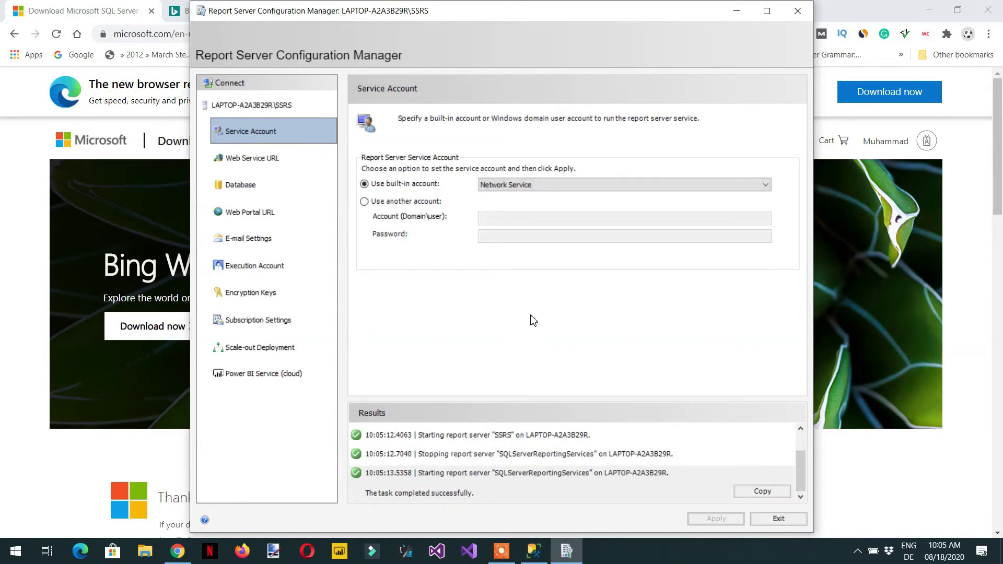
Apply the default ReportServer web service URL on port 80 and check the Results log.
click(255, 163)
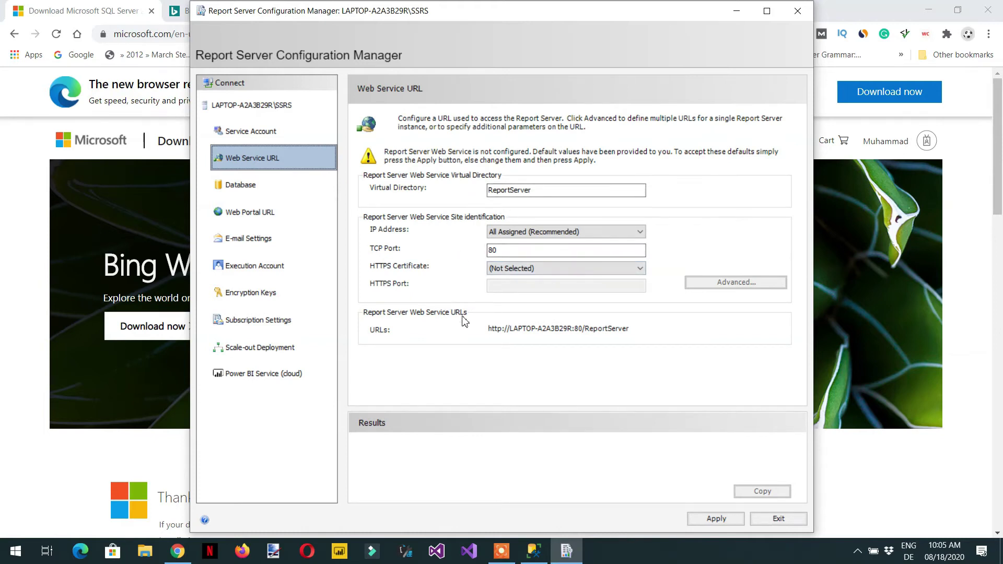
click(716, 519)
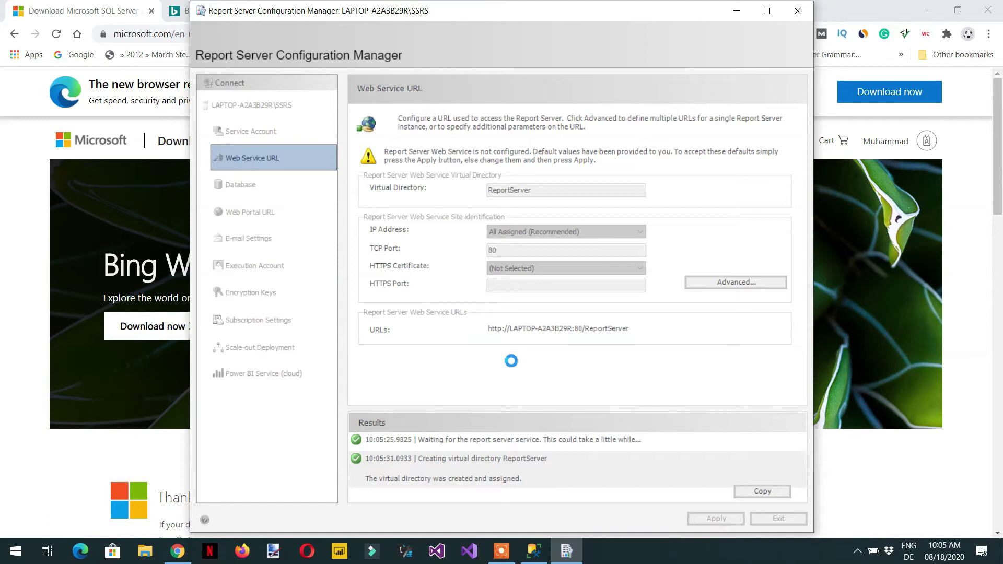
scroll(605, 499, up, 2)
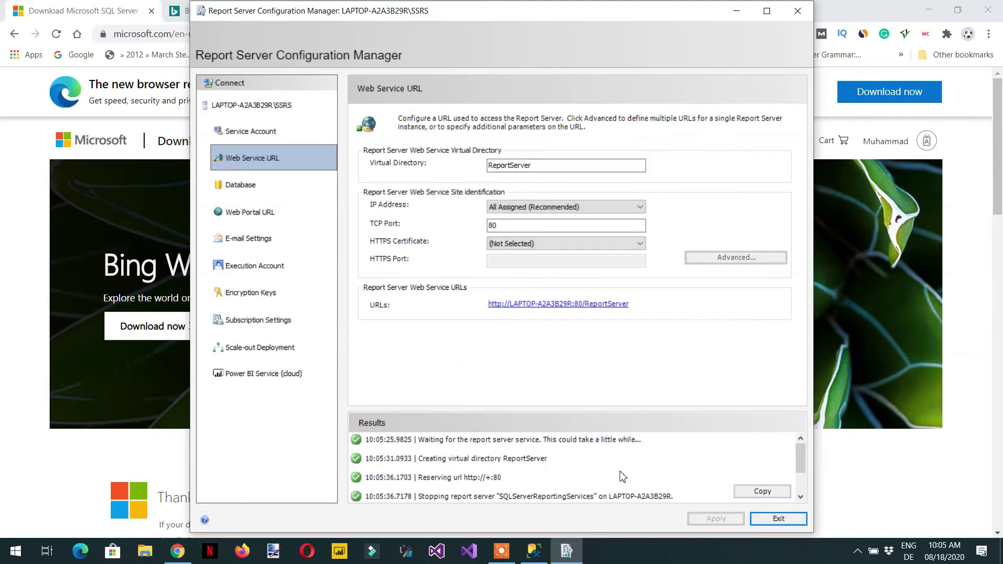
scroll(536, 459, down, 2)
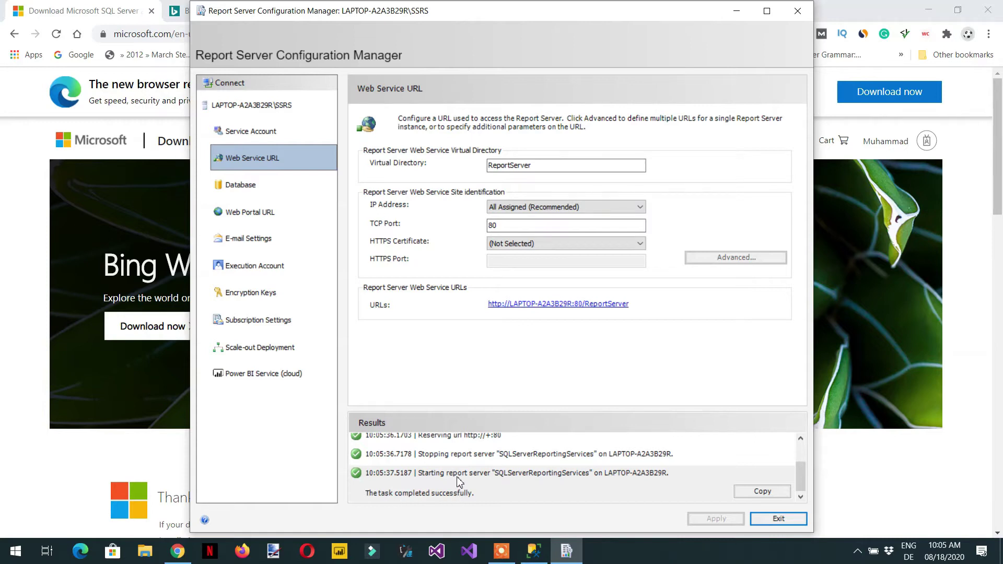
scroll(465, 473, up, 1)
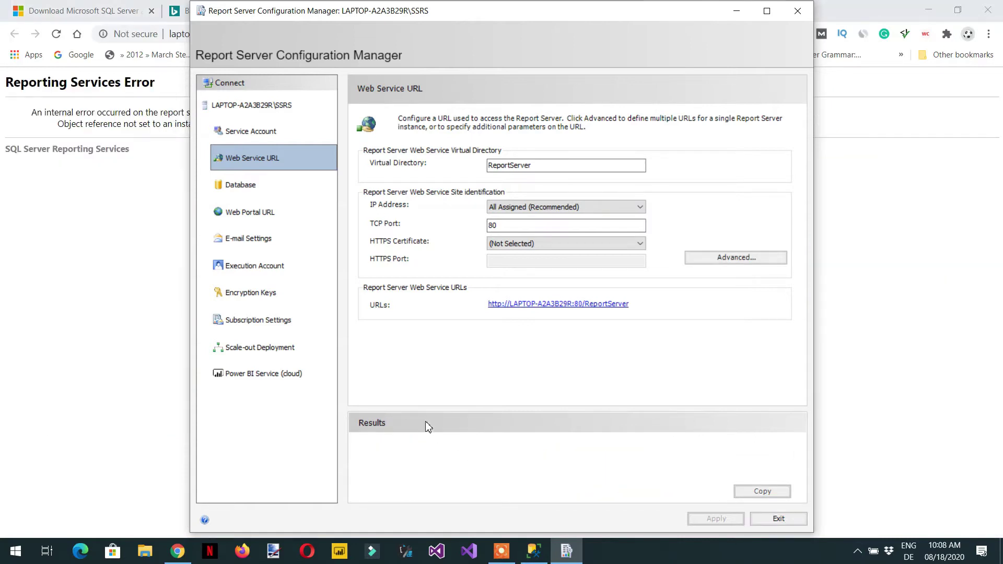
click(250, 189)
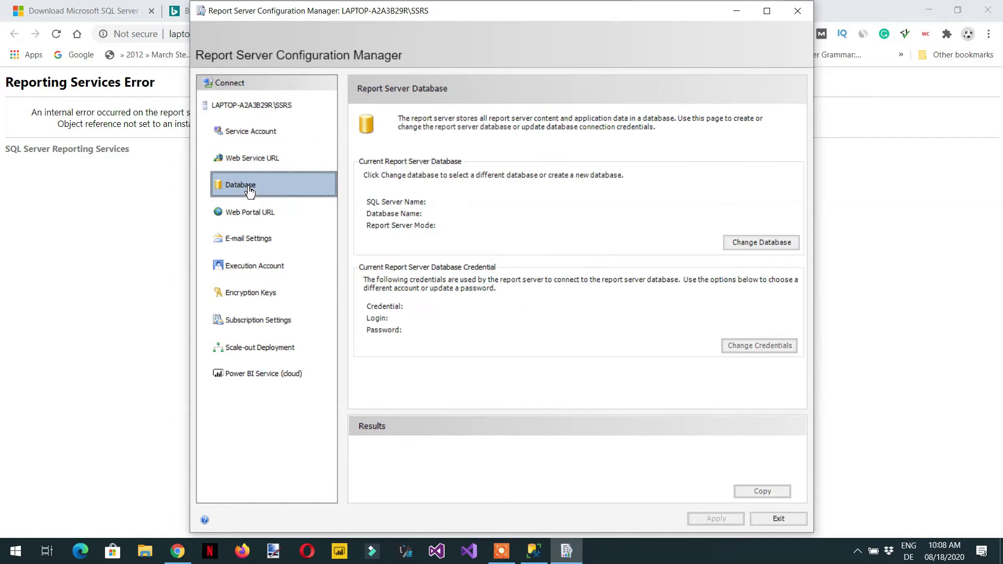
Choose to create a new database and test the server connection using integrated security.
click(754, 247)
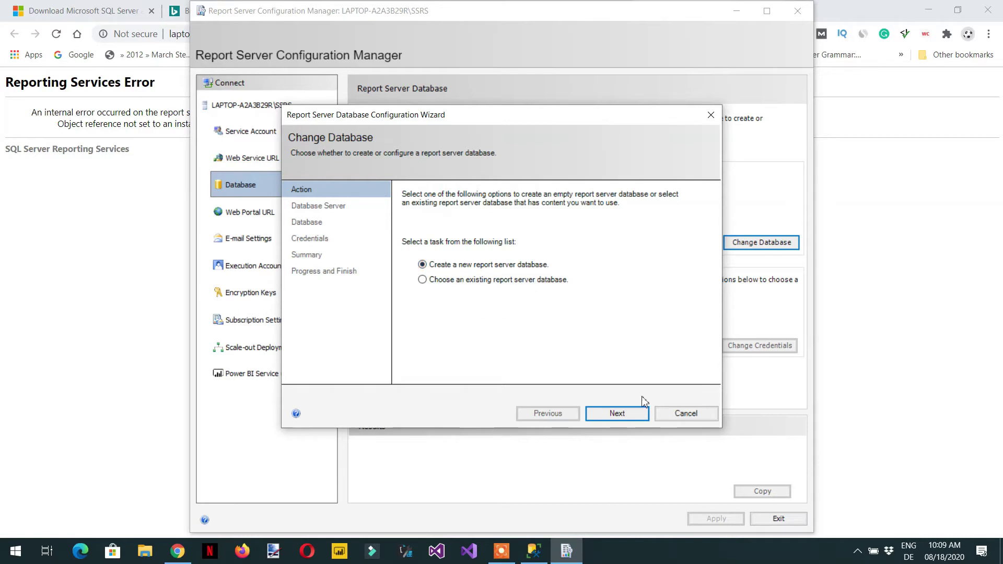
click(616, 414)
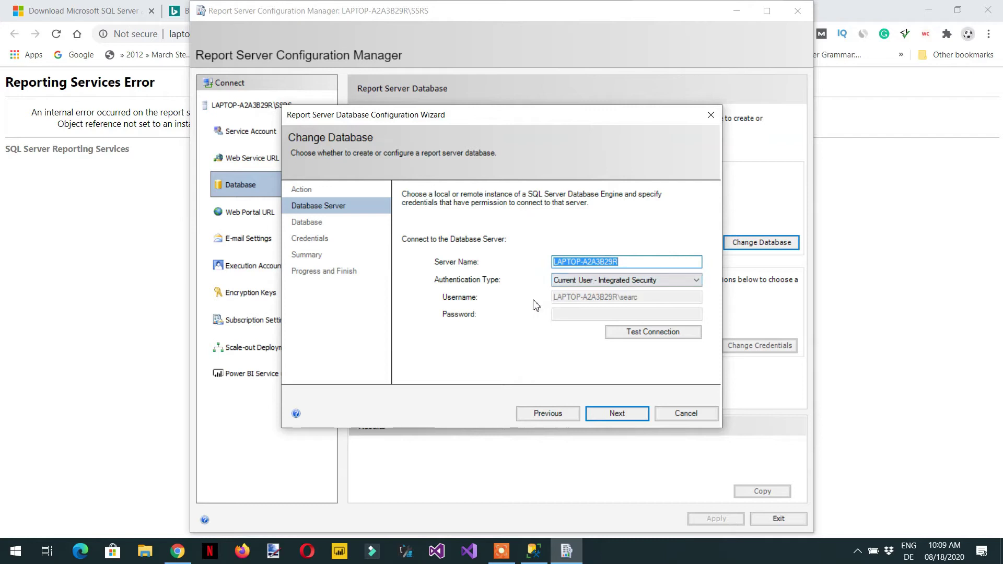
click(690, 284)
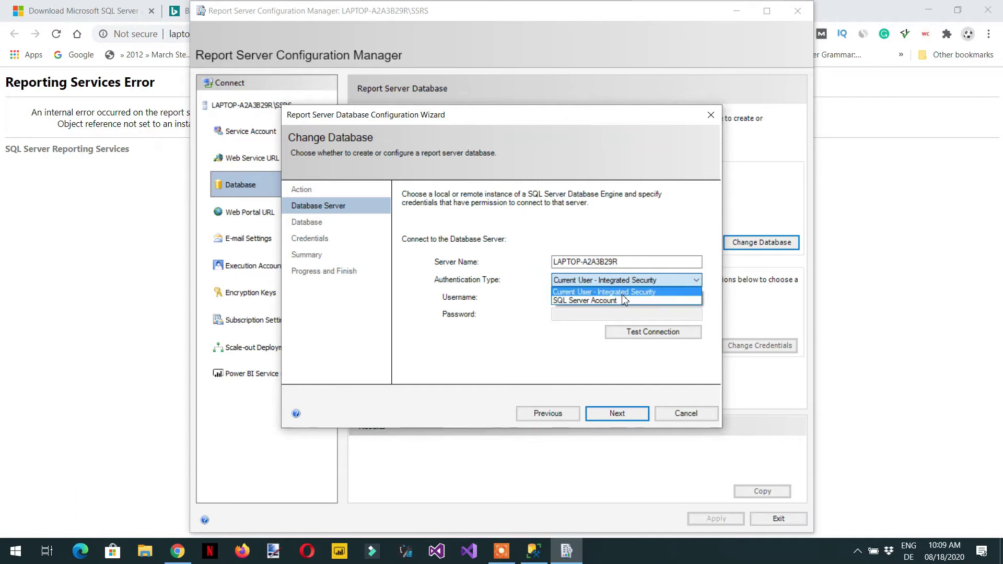
click(519, 376)
click(654, 335)
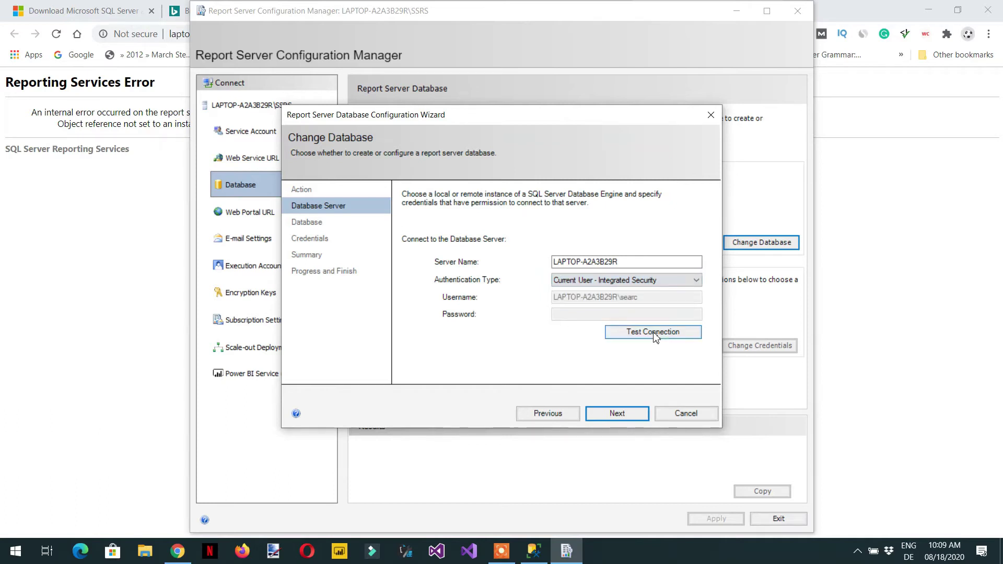
click(549, 324)
Keep the ReportServer name and Service Credentials, then create the database and finish.
click(618, 416)
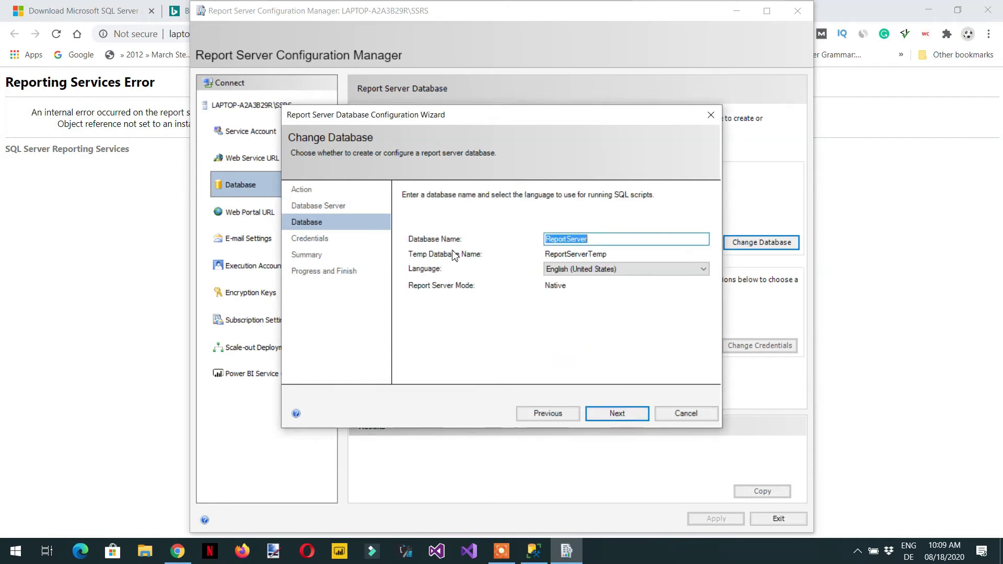
click(617, 414)
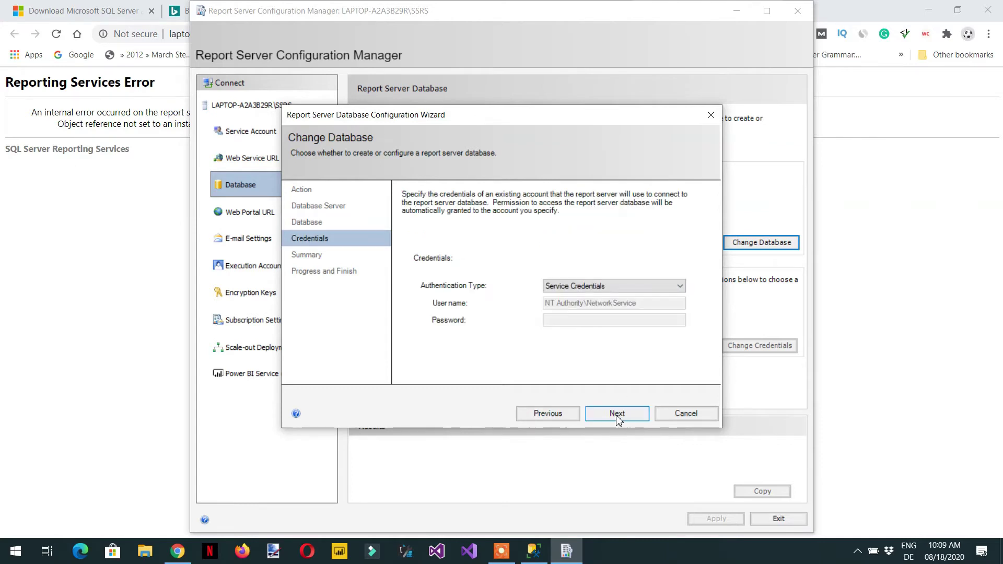
click(616, 413)
click(616, 413)
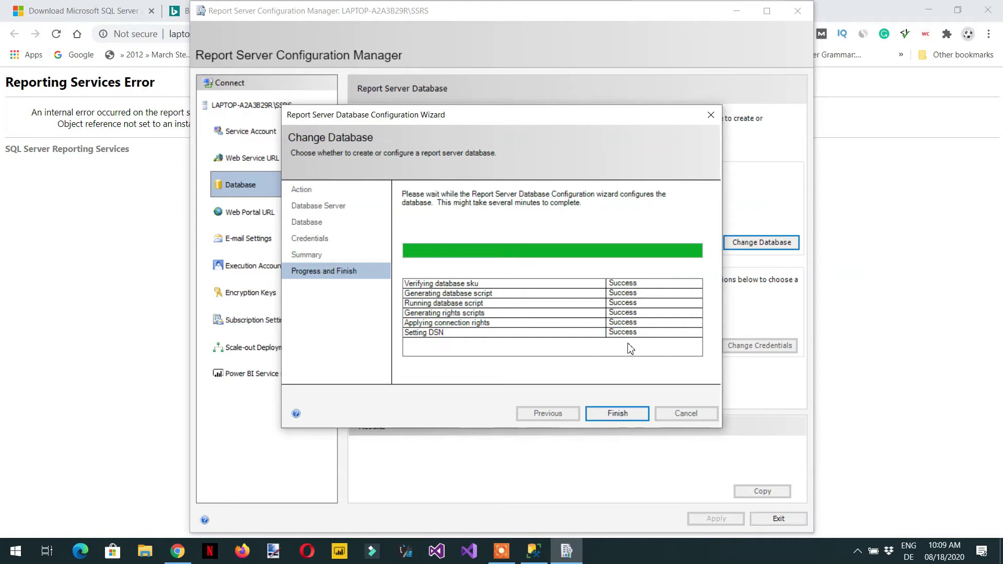
click(617, 412)
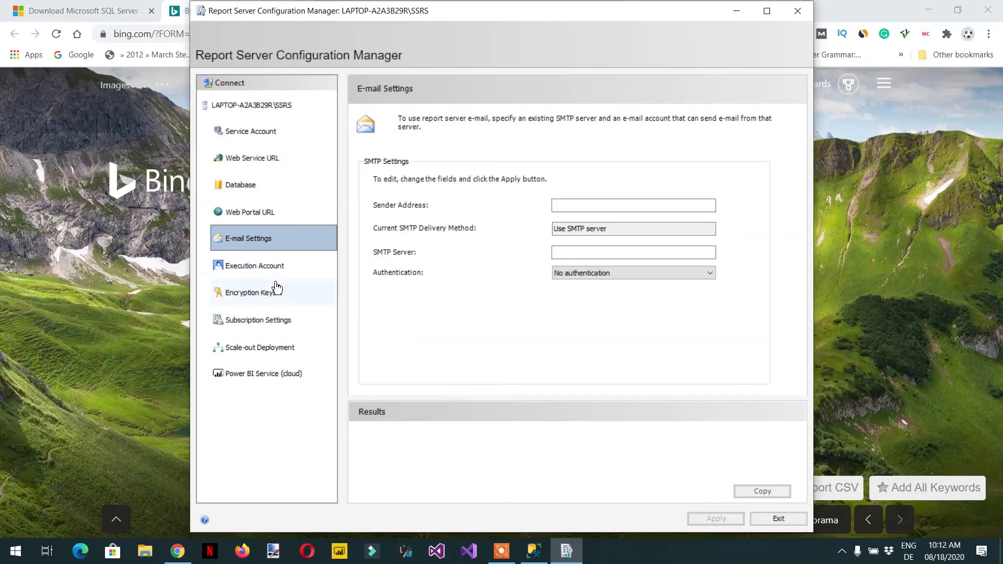
Go to the Encryption Keys page in the navigation pane.
click(249, 300)
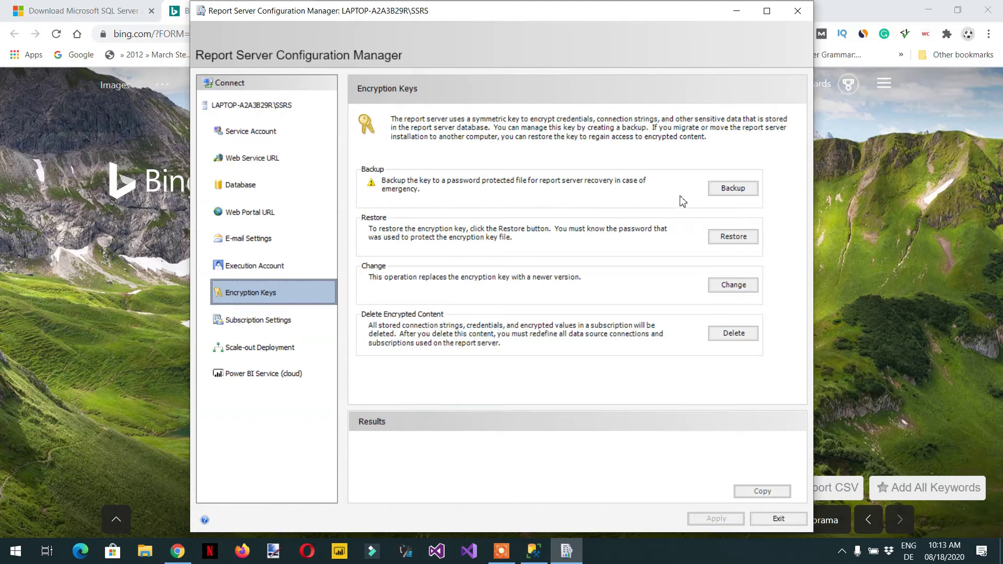
click(734, 192)
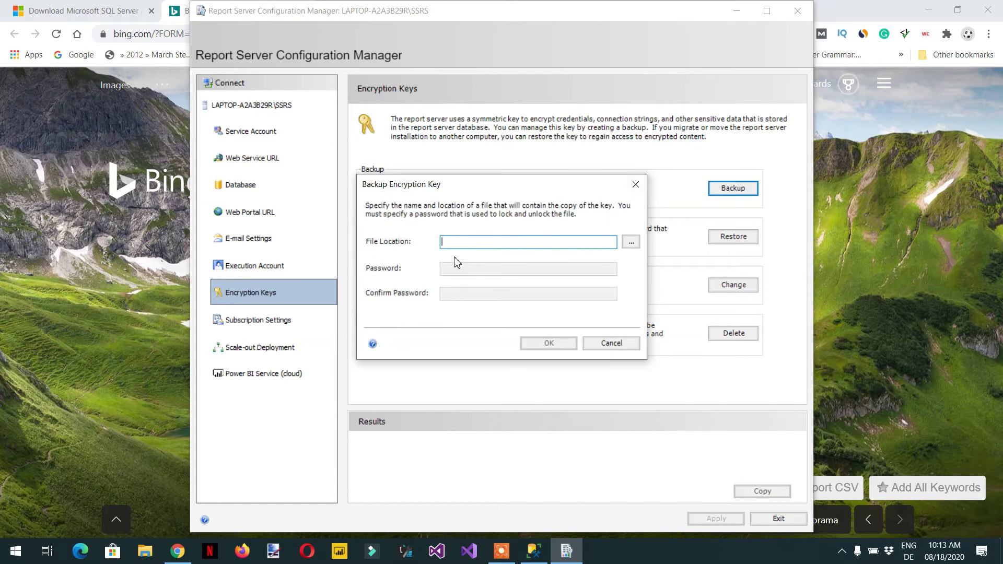
click(635, 245)
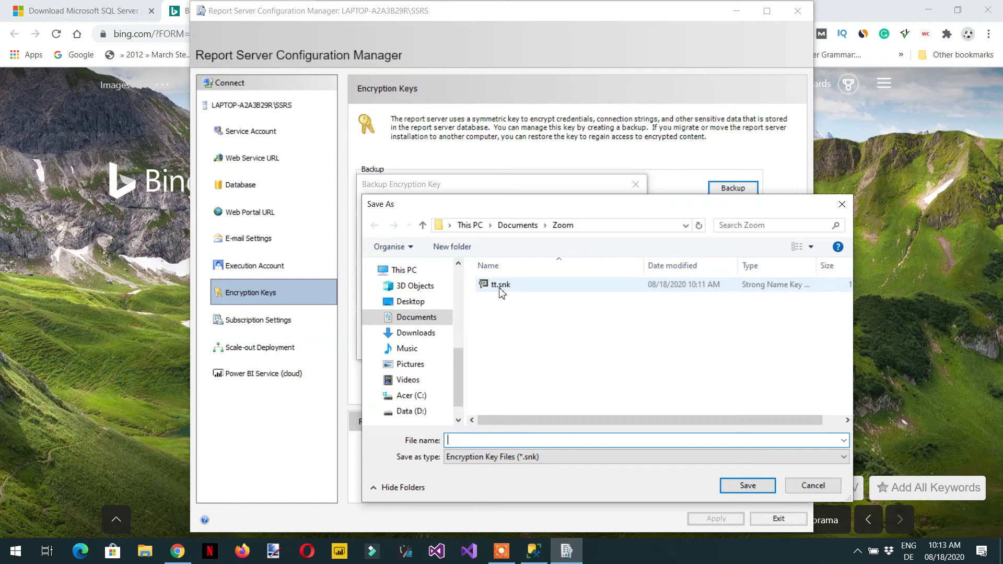
click(813, 486)
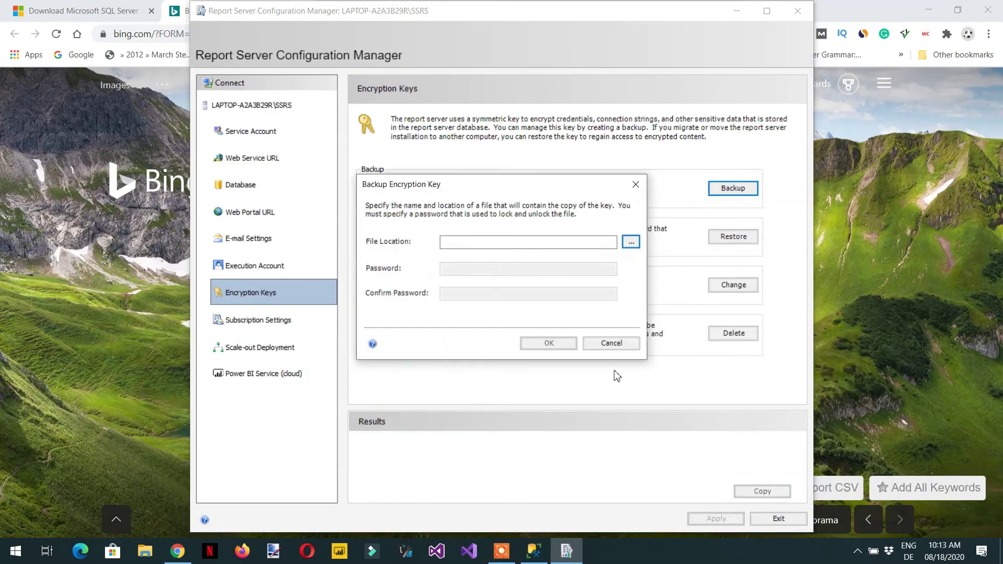
click(610, 344)
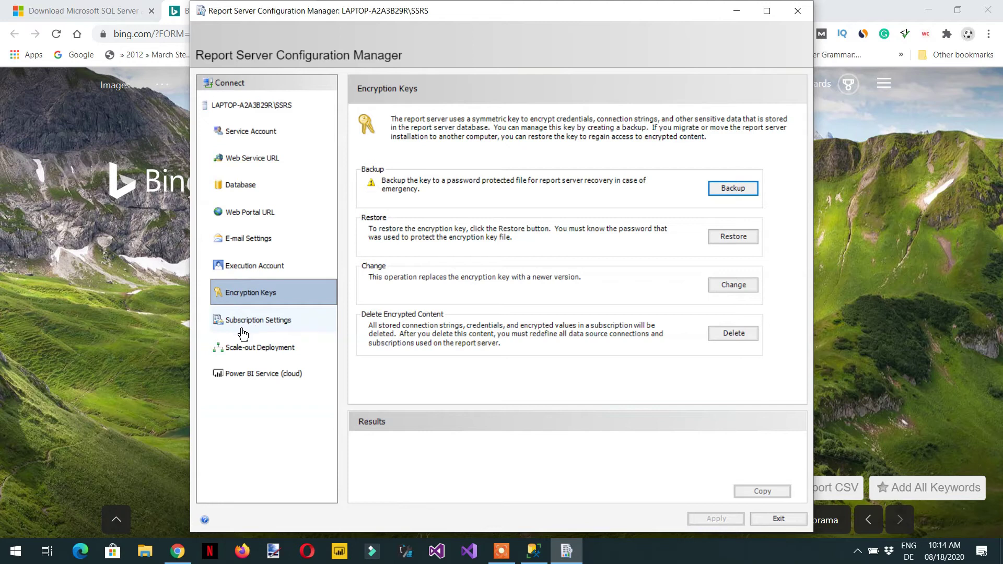
click(248, 219)
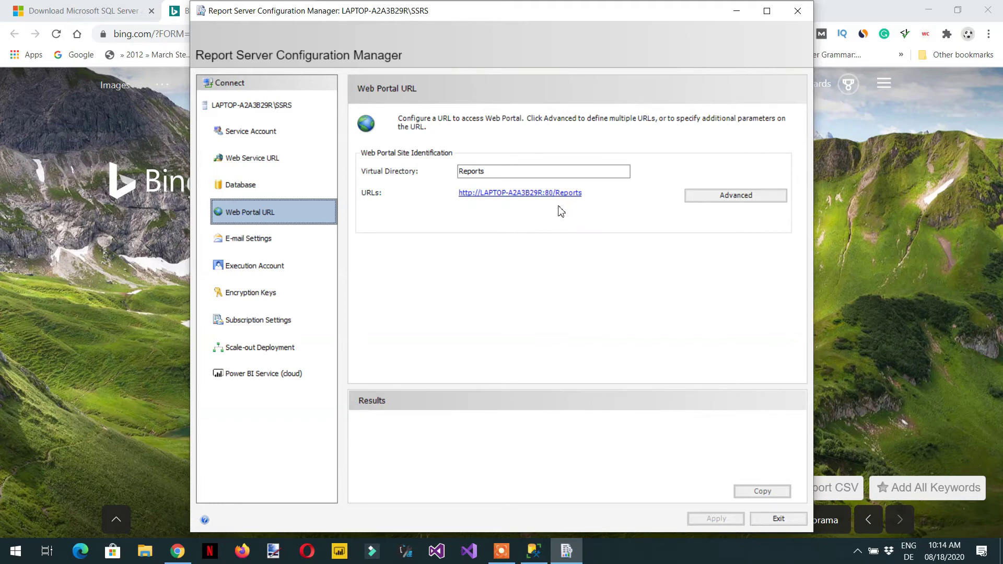
click(259, 168)
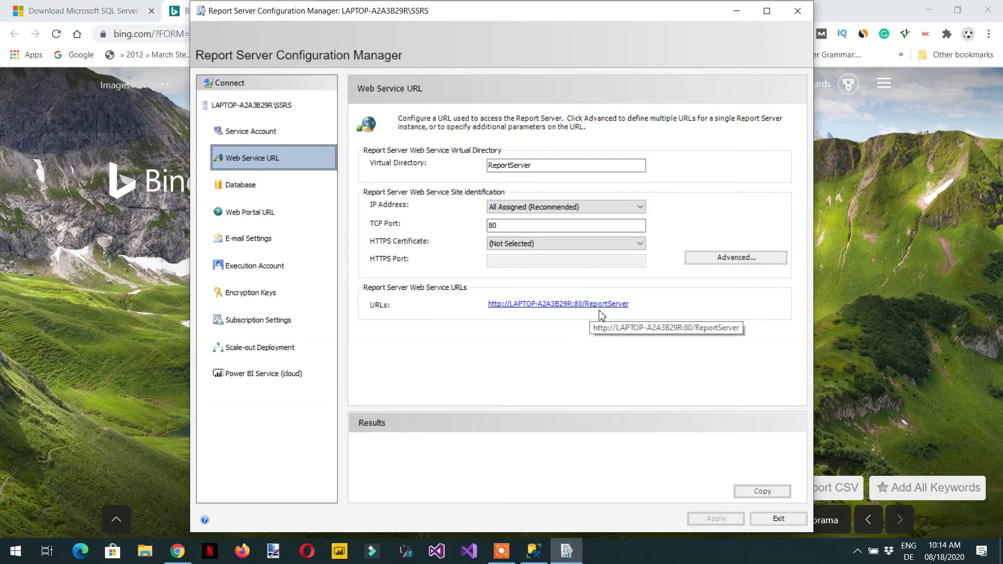
key(alt)
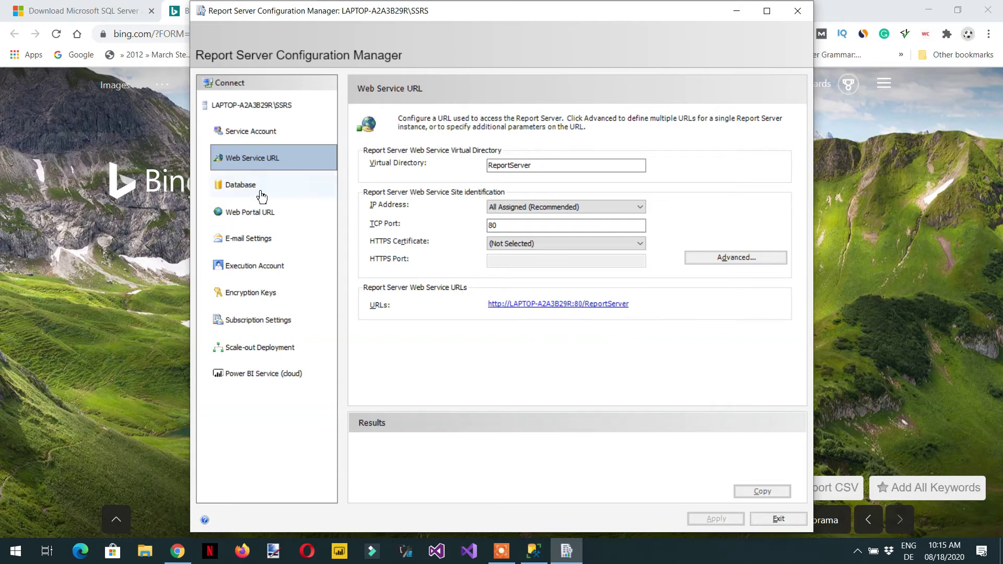
click(240, 219)
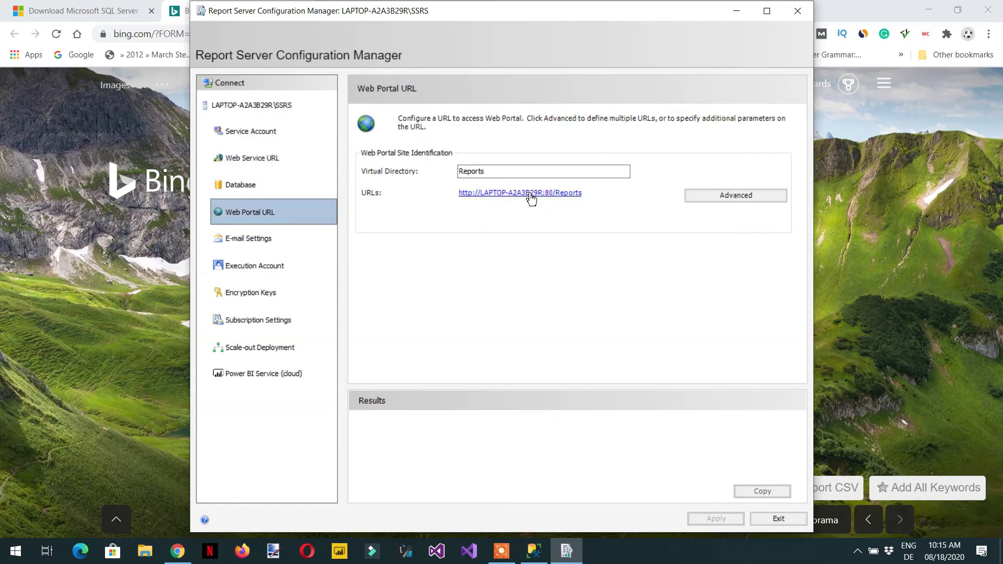
click(530, 193)
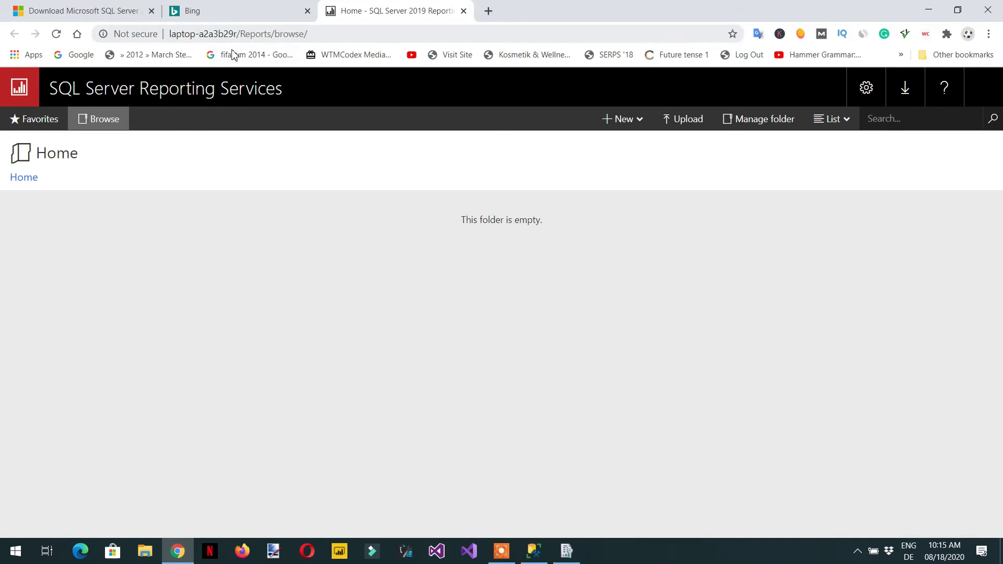
Highlight the server name and Reports part of the portal address, then switch back to Configuration Manager.
drag(239, 34, 168, 34)
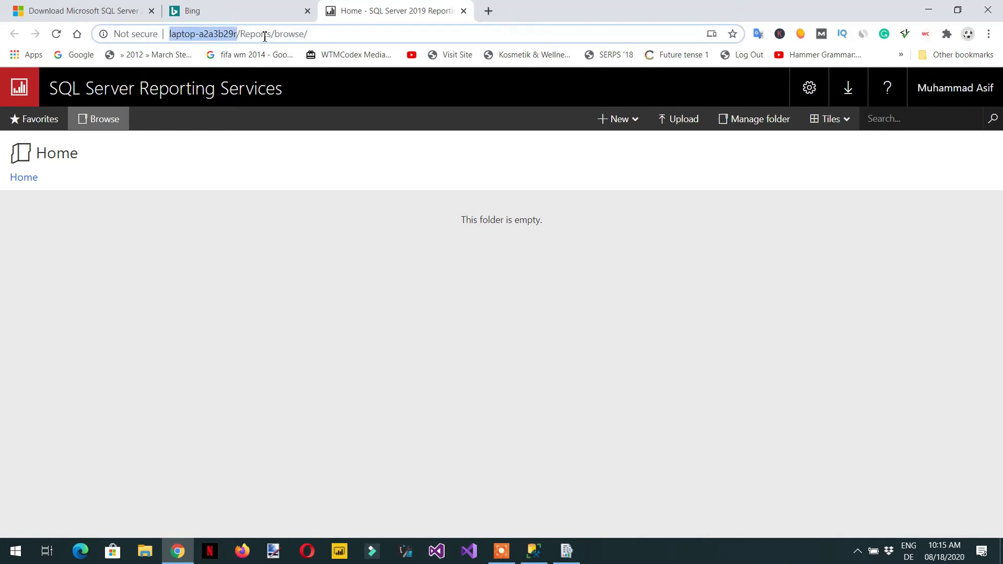
drag(270, 34, 240, 35)
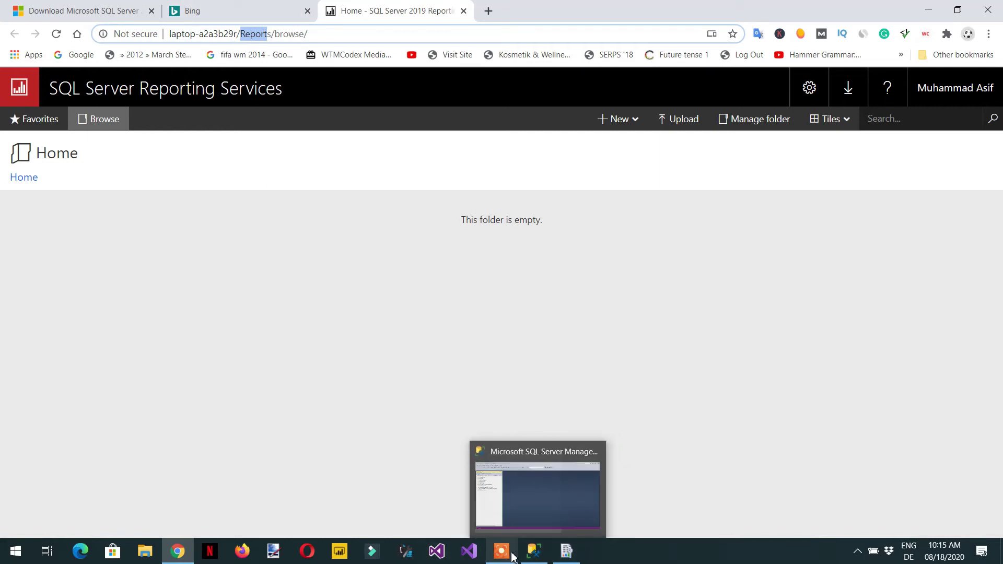
click(564, 559)
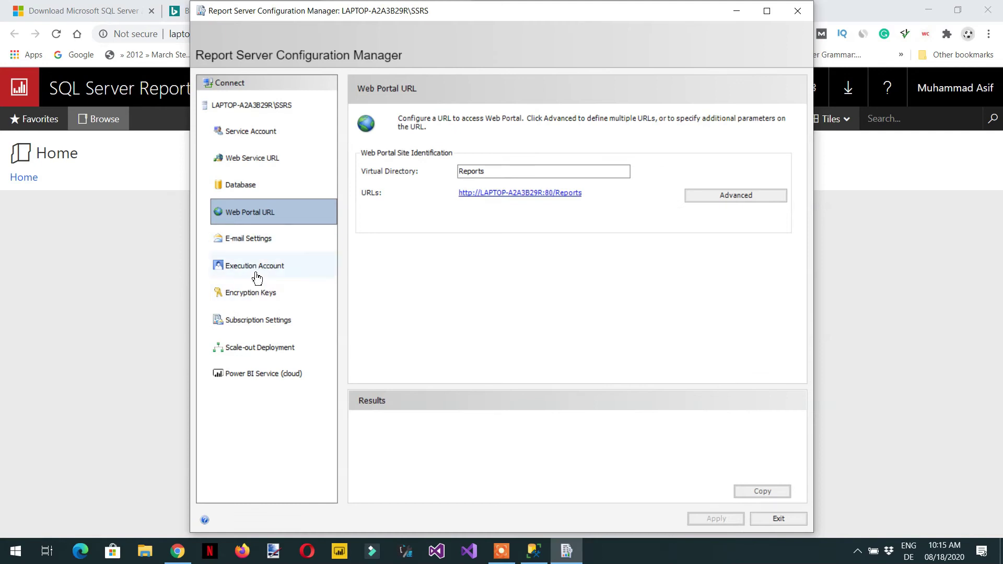
Open the Web Service URL to confirm ReportServer version 15.0.1102.675, then launch Visual Studio 2019.
click(244, 163)
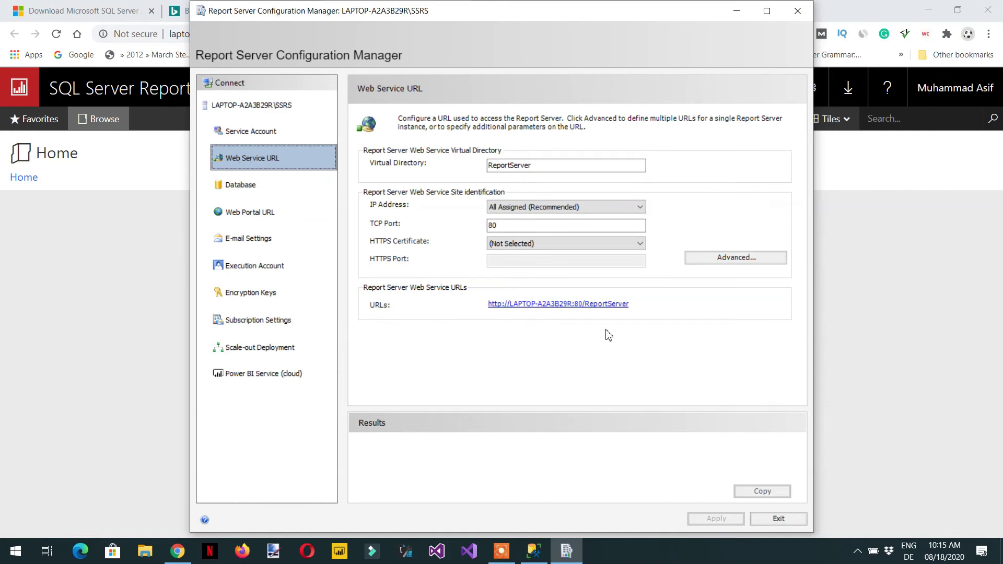
click(572, 304)
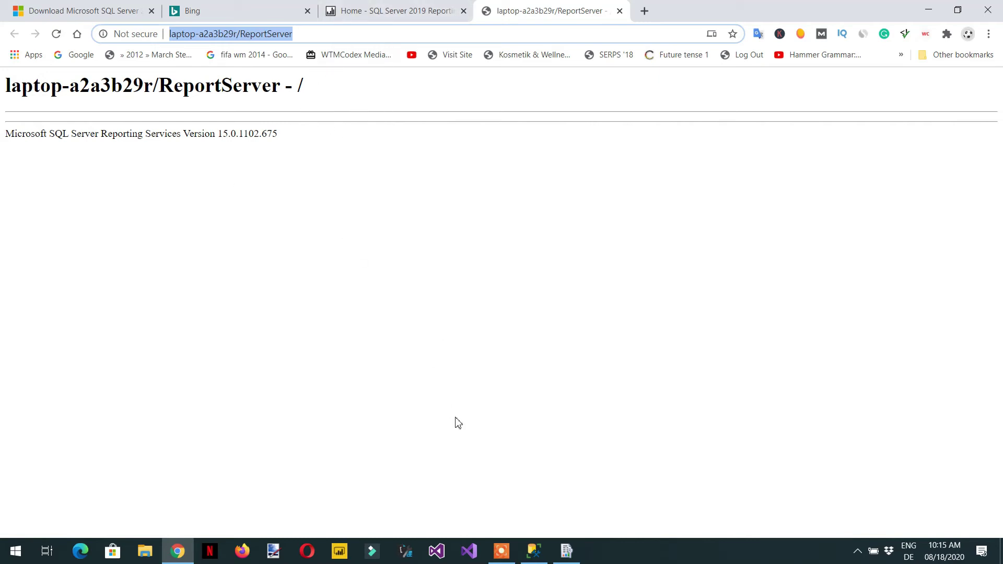
click(473, 558)
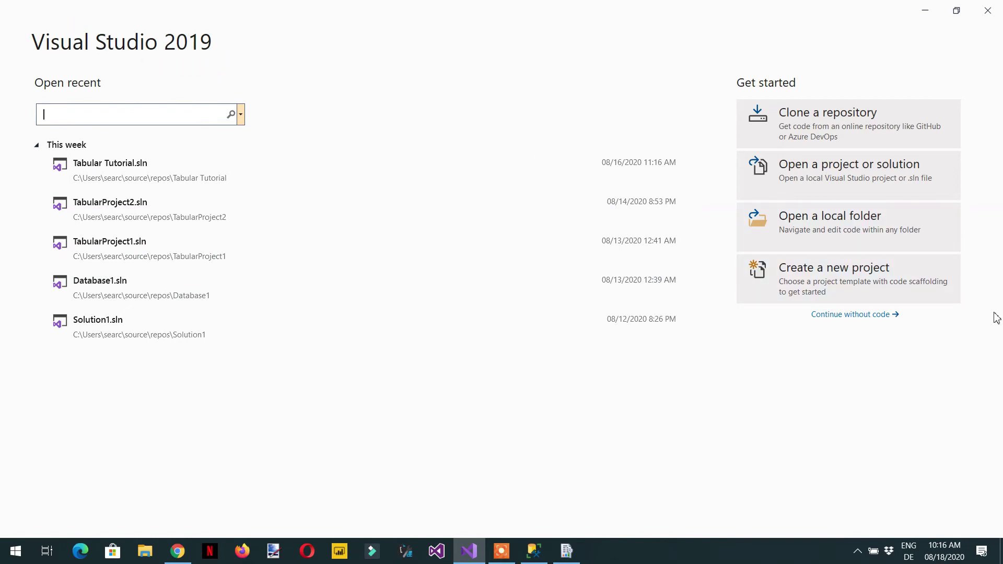
Continue without code and start a new project via File > New > Project.
click(848, 315)
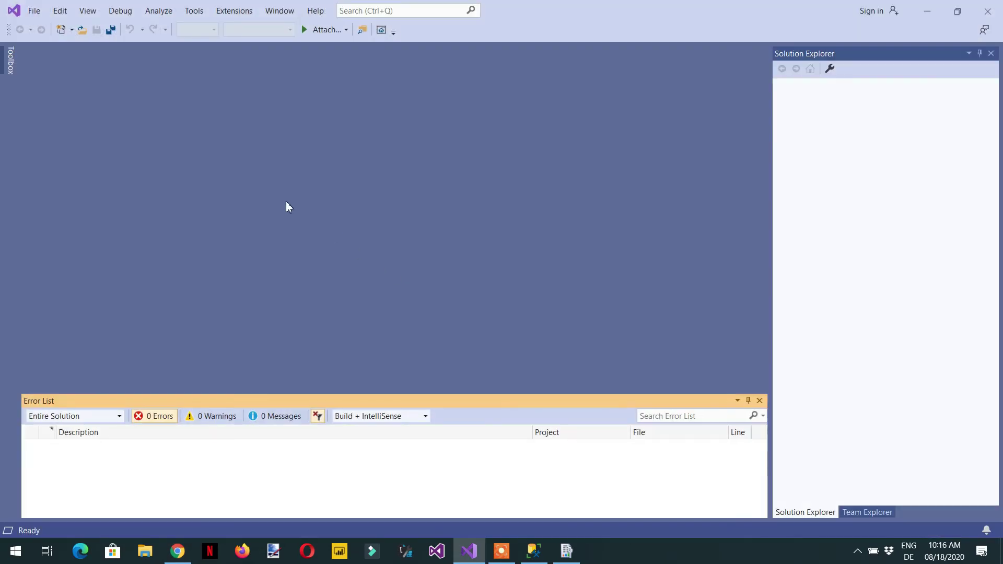
click(34, 11)
mouse_move(50, 27)
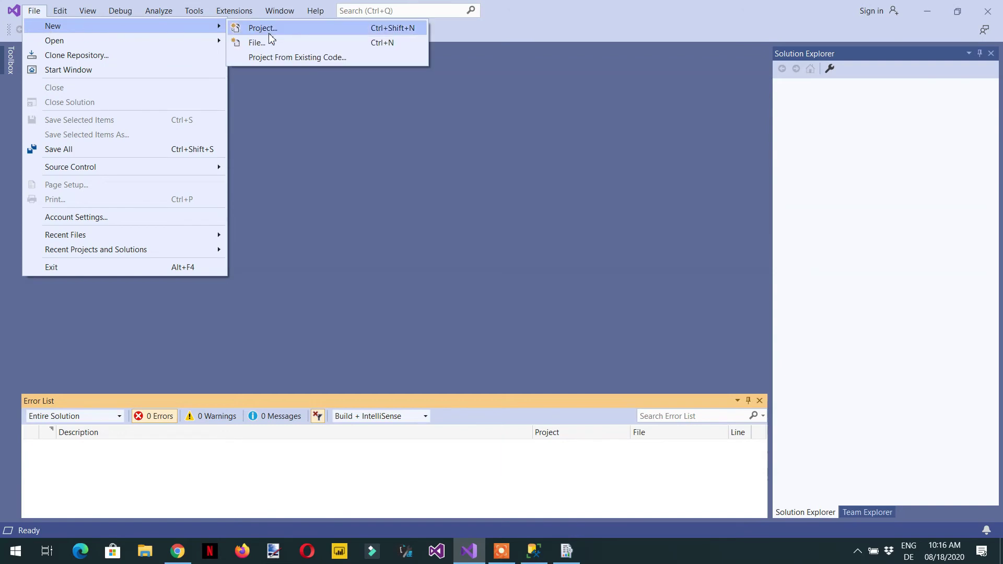
click(266, 31)
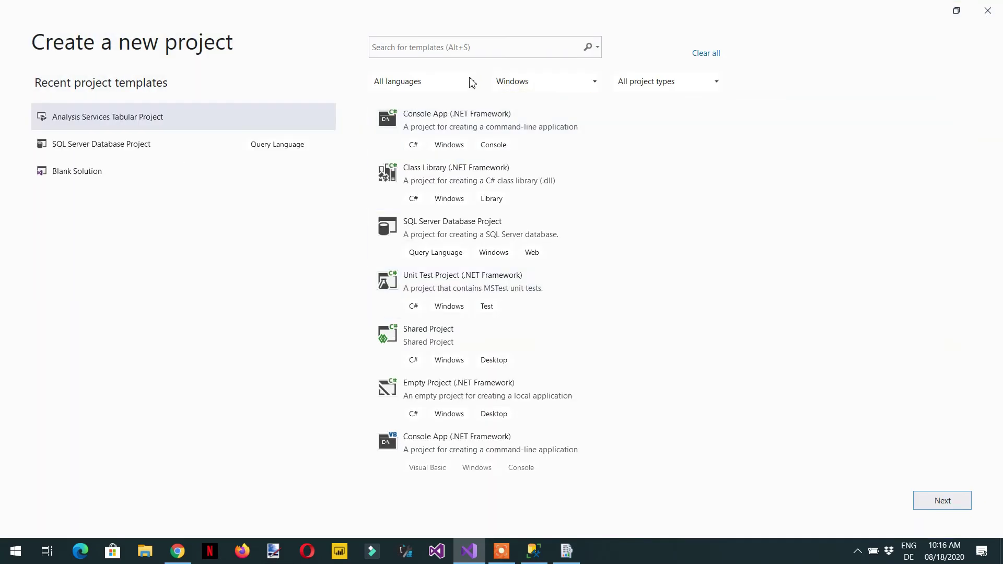
Search templates for 'ssrs' and 'report', find no report server template, and close the window.
click(446, 50)
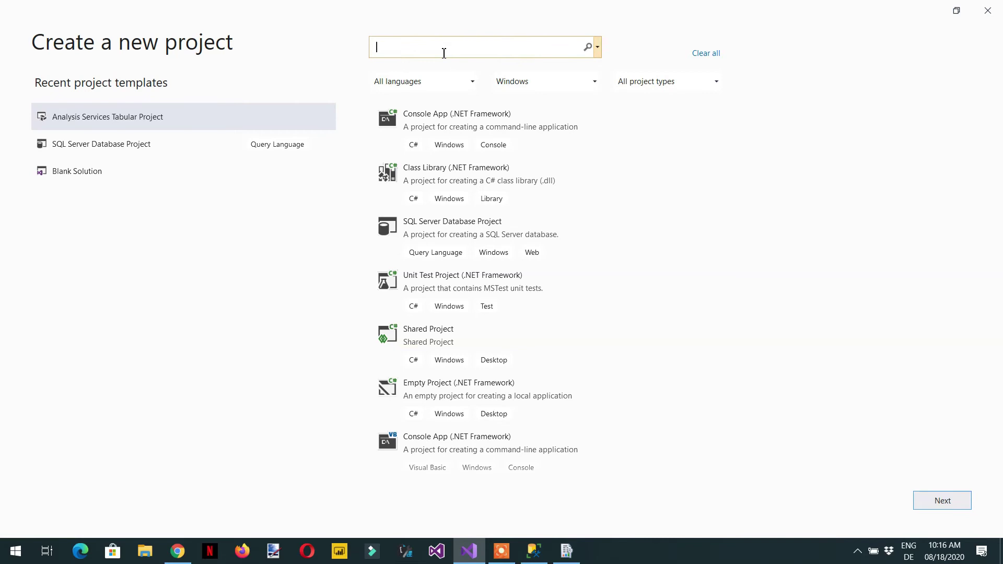
text(ssrs)
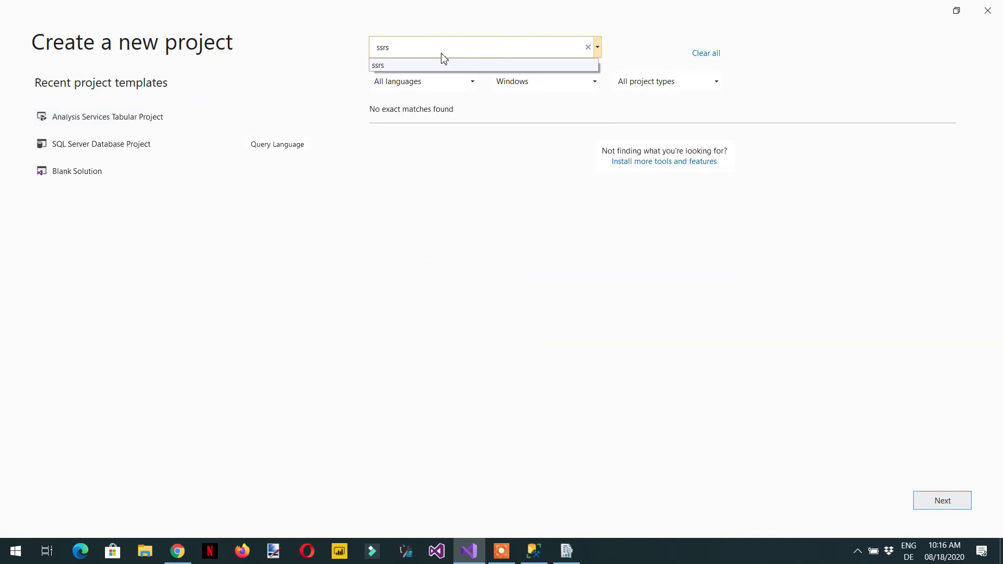
key(BackSpace)
text(report)
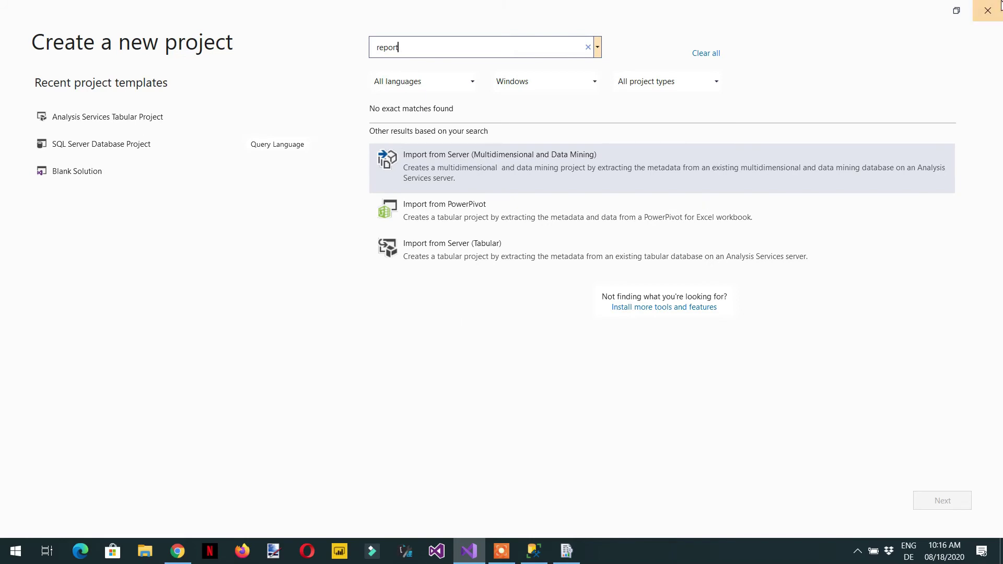
click(987, 10)
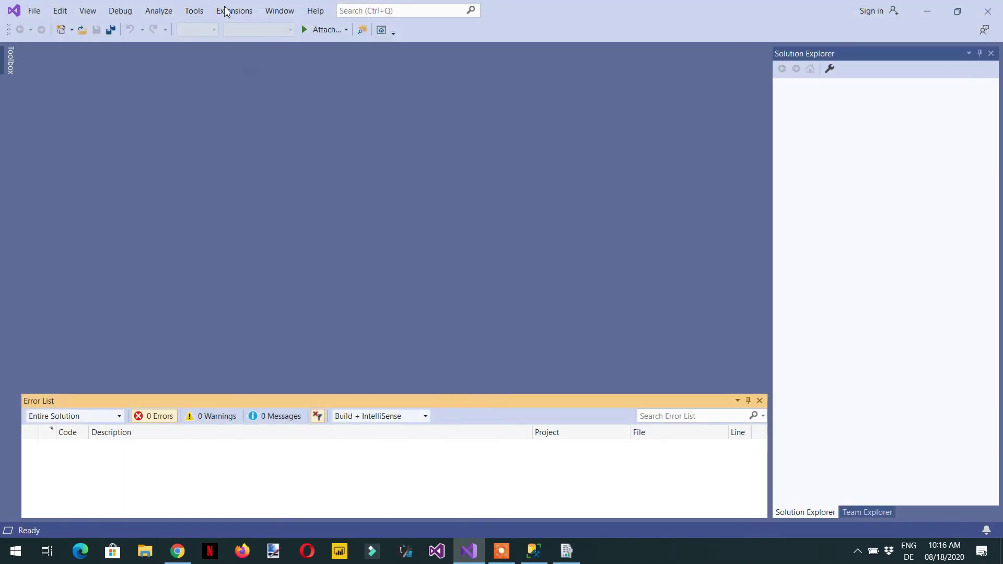
In Manage Extensions, search online for 'report', download Microsoft Reporting Services Projects, and close the manager.
click(240, 17)
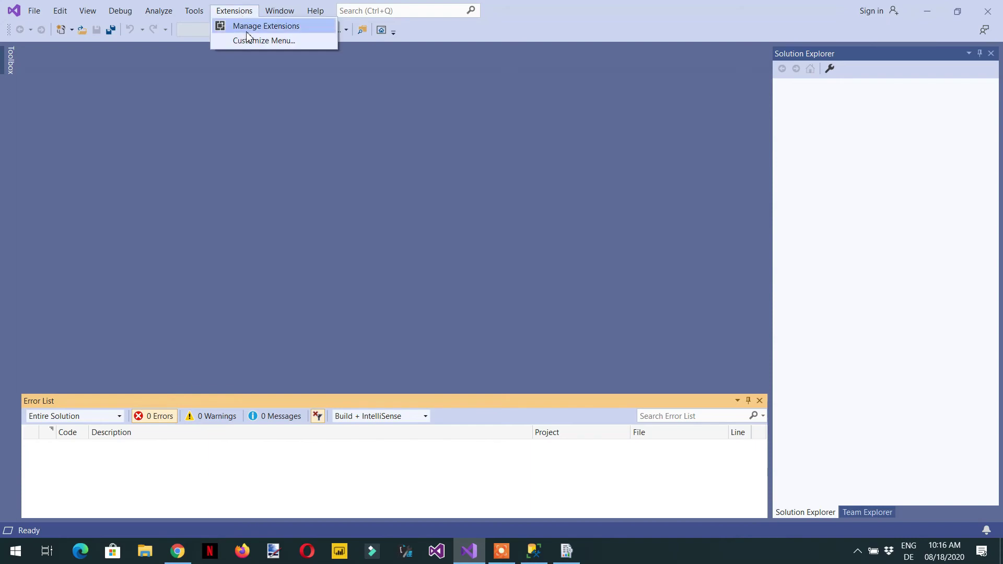
click(252, 27)
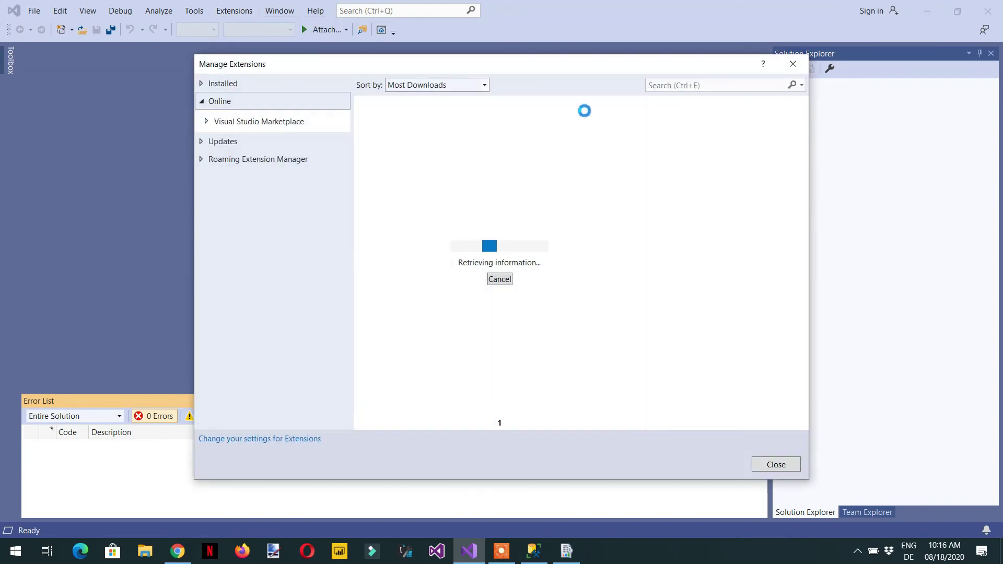
click(722, 87)
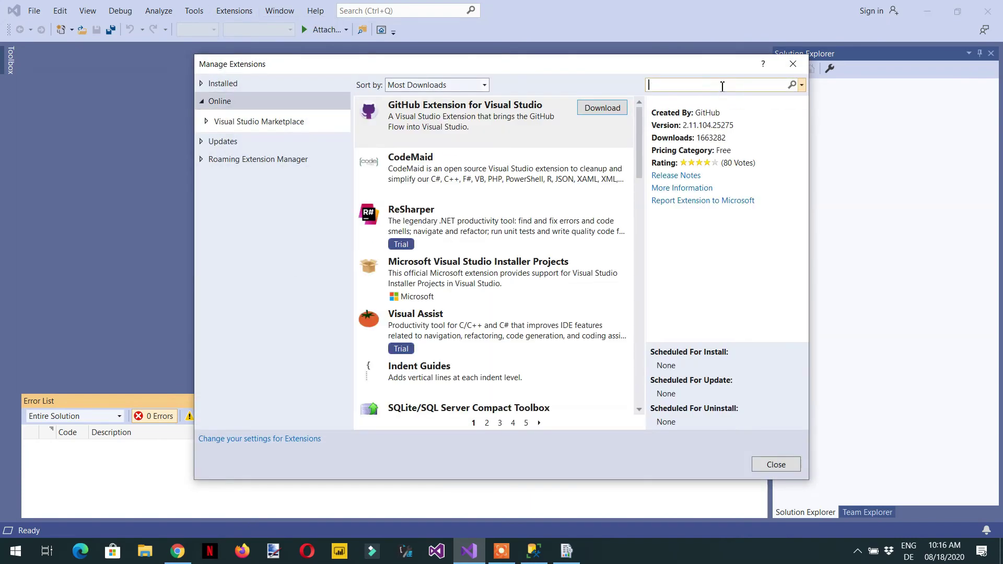
text(repor)
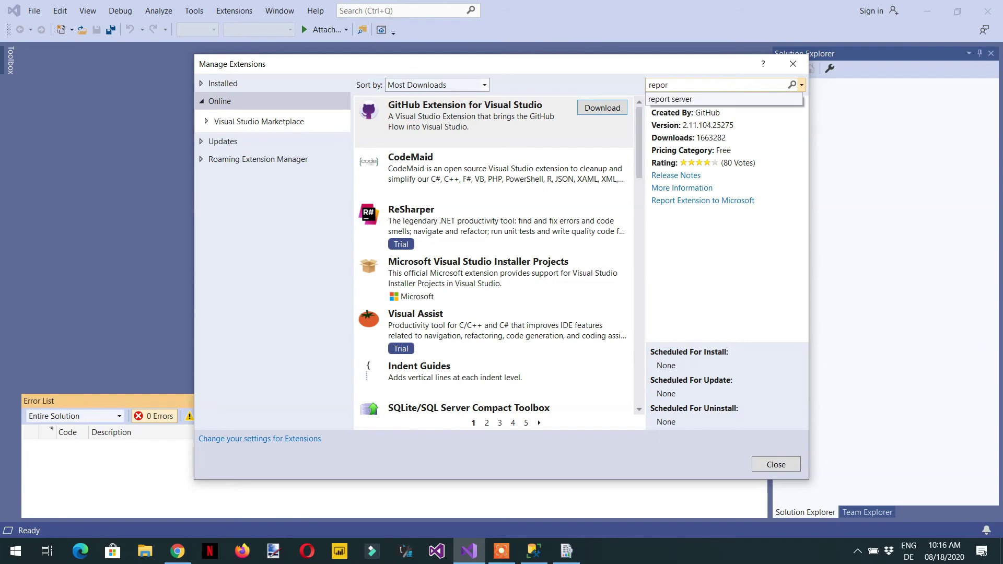
text(t)
click(678, 100)
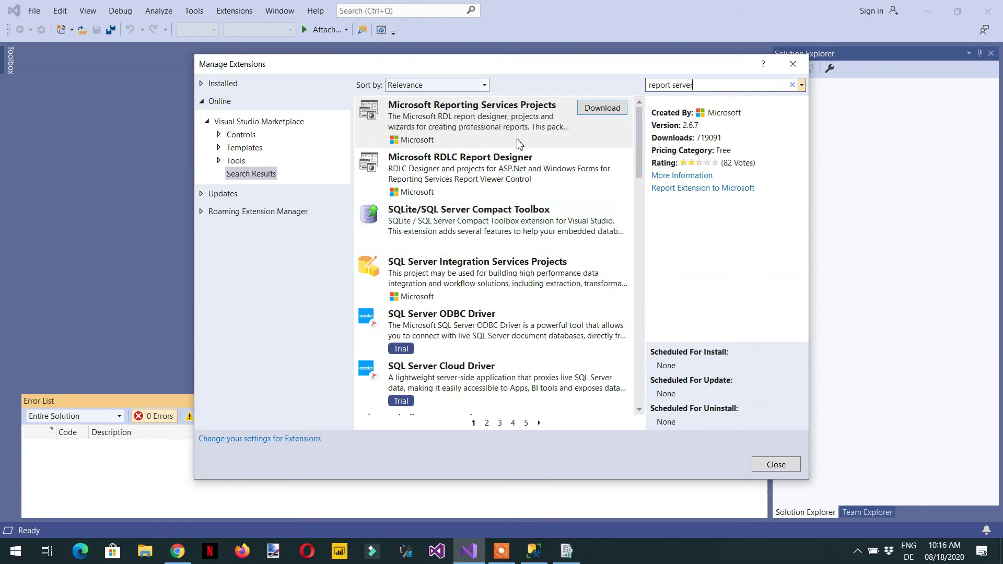
click(603, 109)
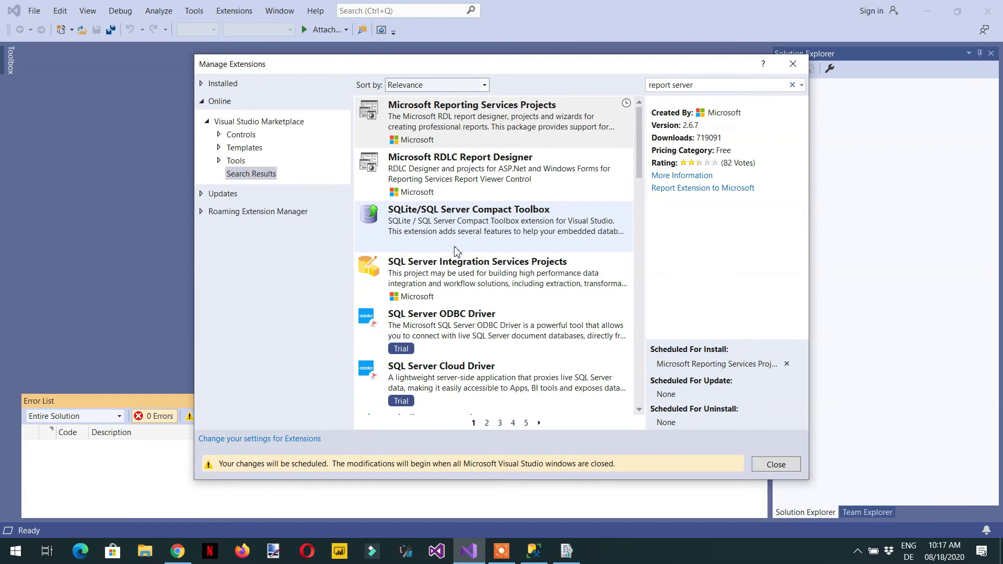
click(780, 469)
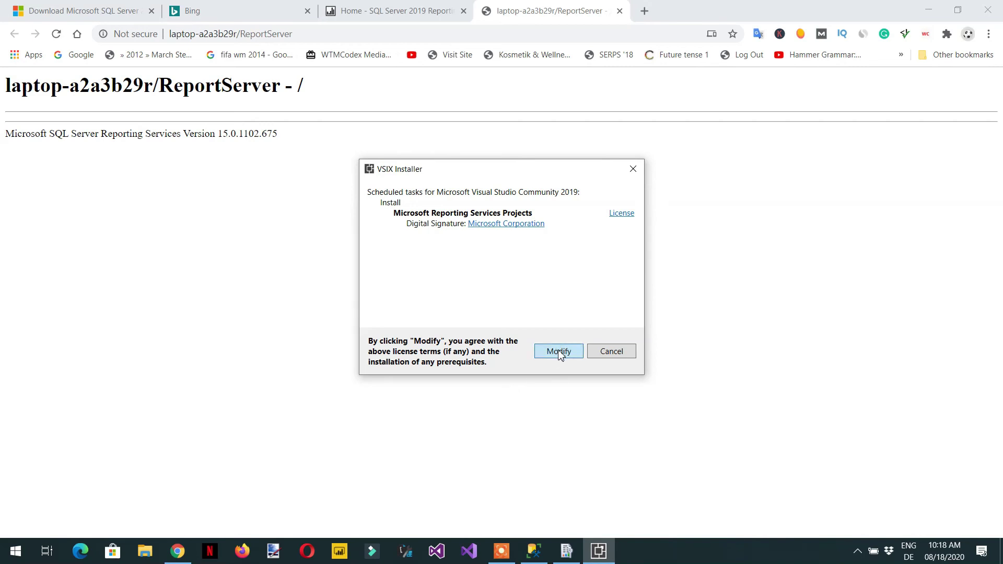
Approve the Modify install of Microsoft Reporting Services Projects, dismiss completion, and relaunch Visual Studio 2019.
click(558, 352)
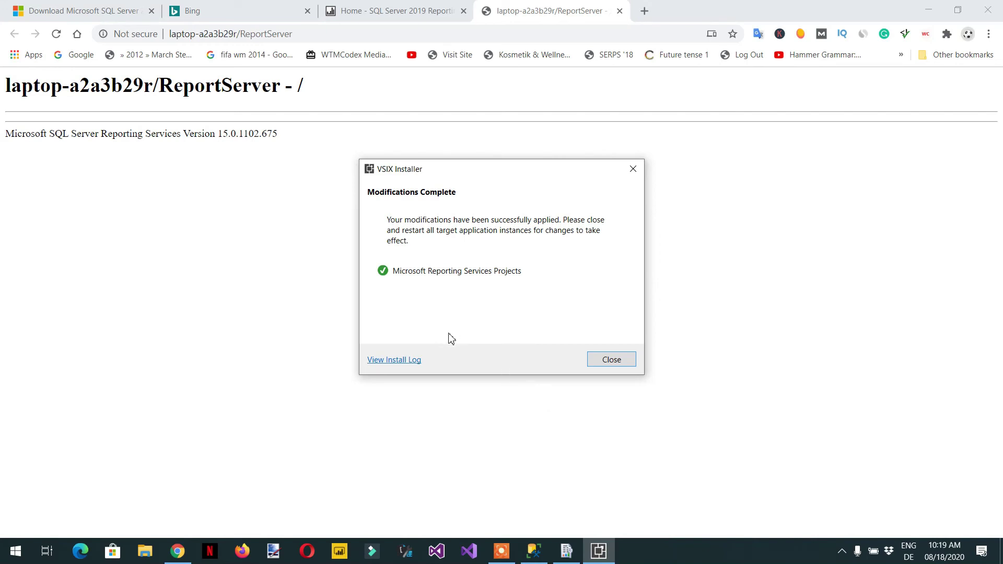
click(612, 360)
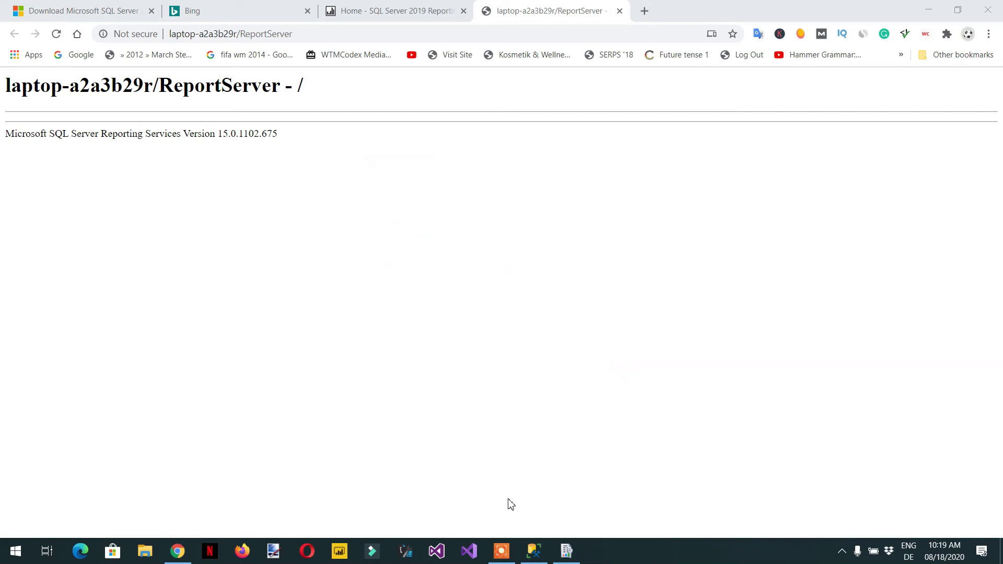
click(475, 558)
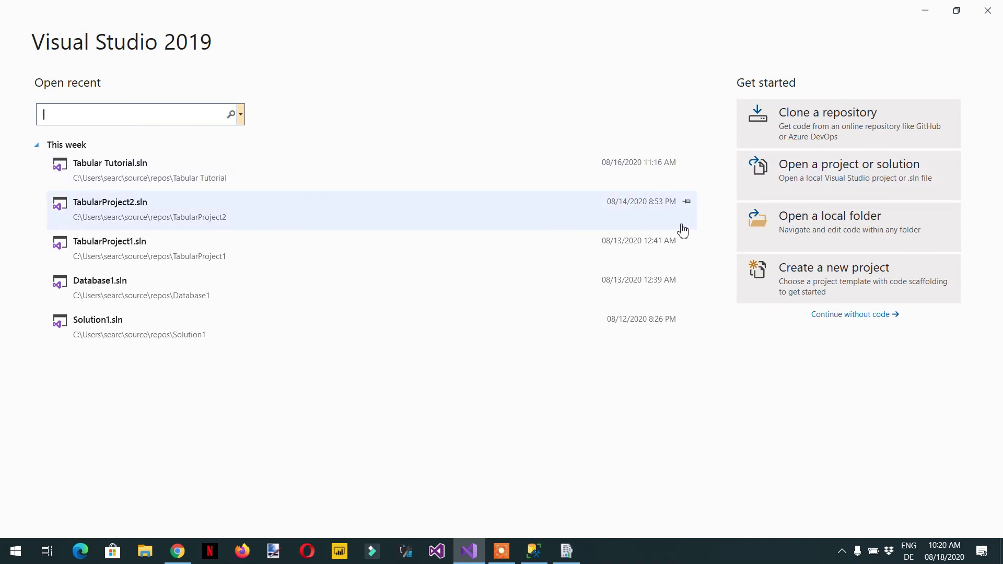
Create a new project by searching 'repo', choosing Report Server Project, and continuing to configuration.
click(824, 285)
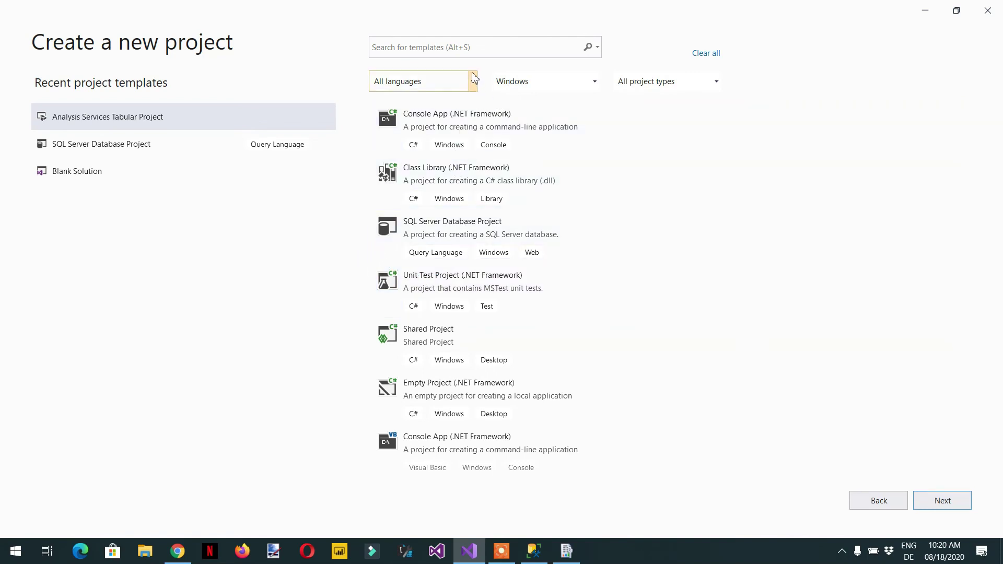
click(459, 49)
text(repo)
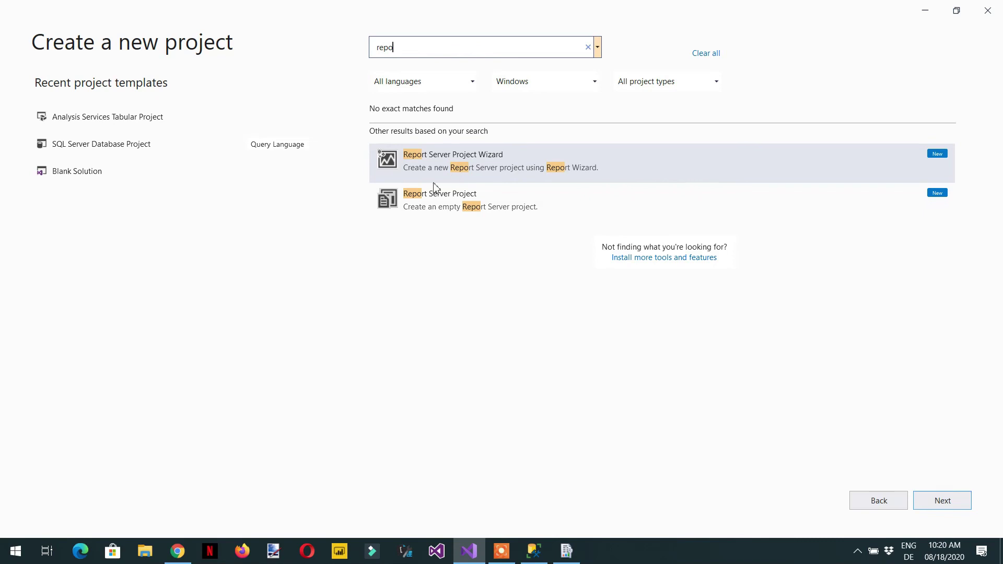
click(444, 209)
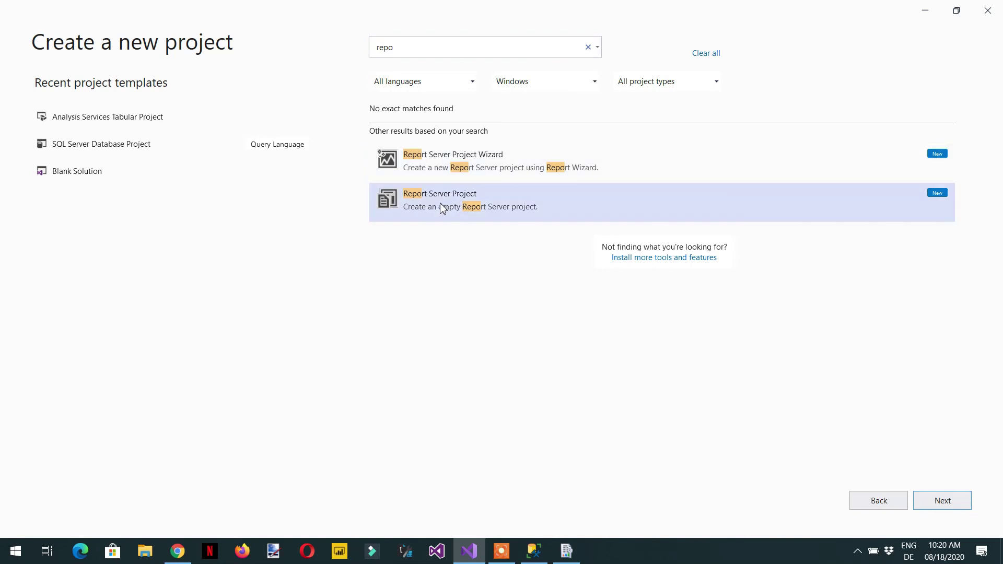
click(942, 501)
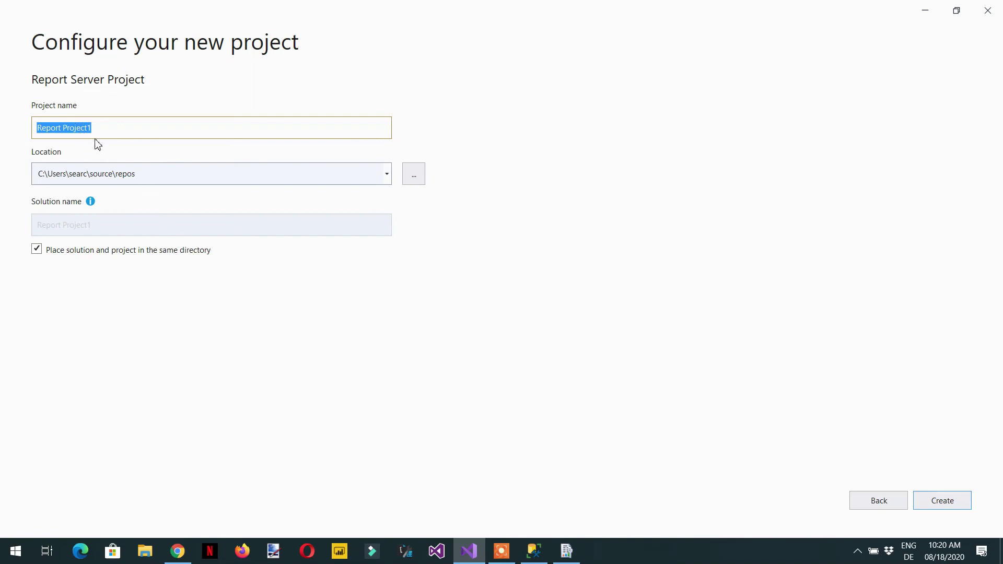
Name the project 'First report' and create it.
text(P)
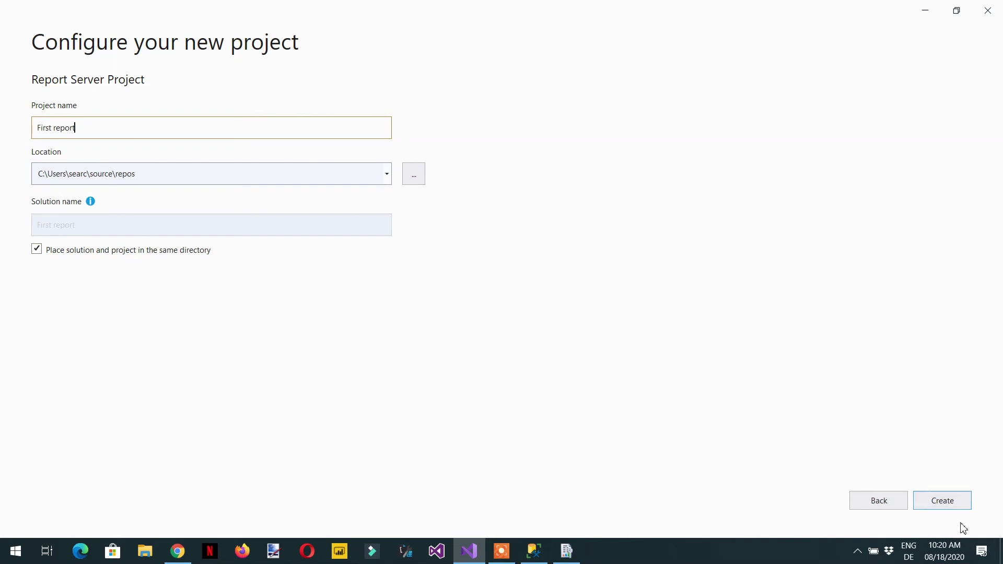
click(945, 505)
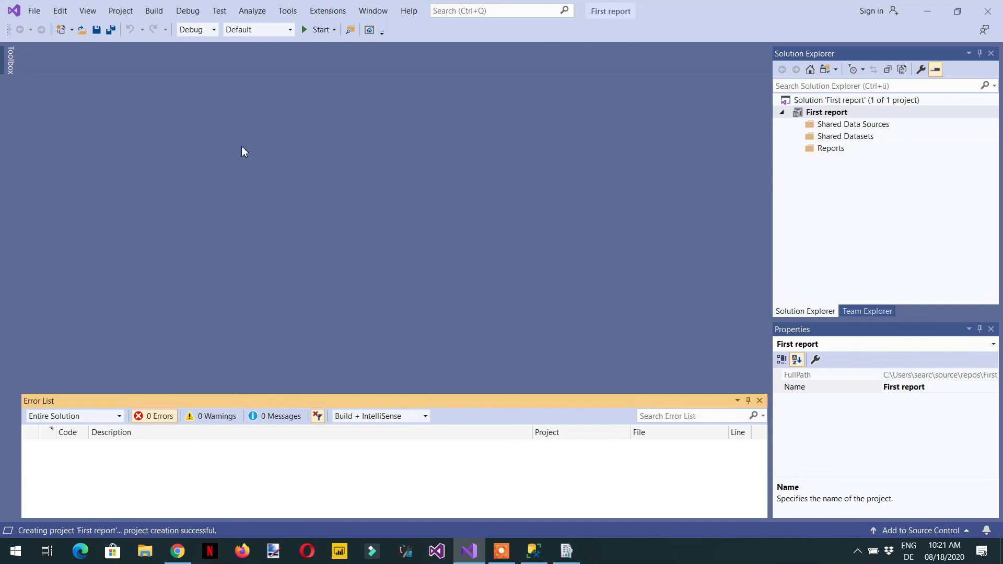
Open the Toolbox pane from the left edge.
click(9, 67)
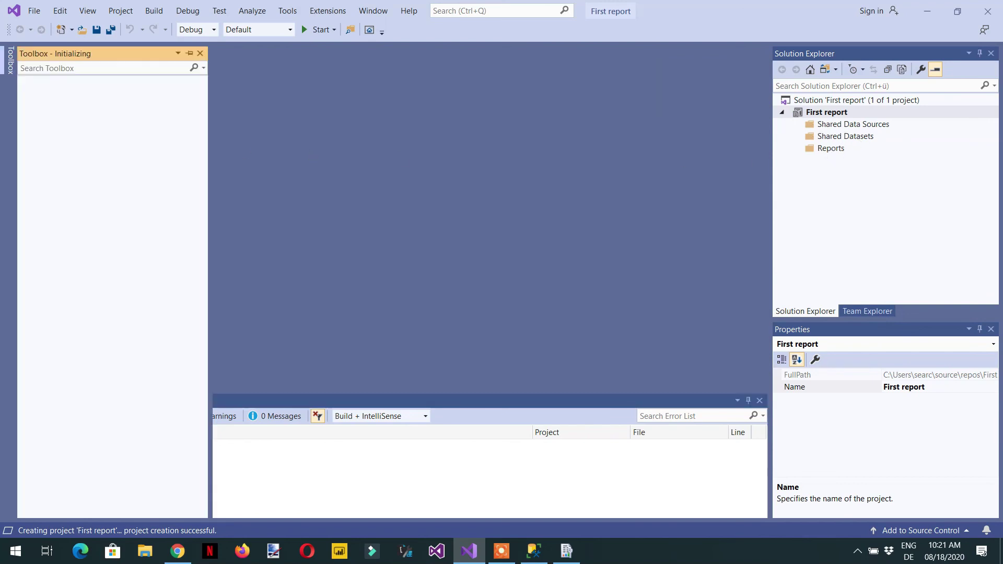